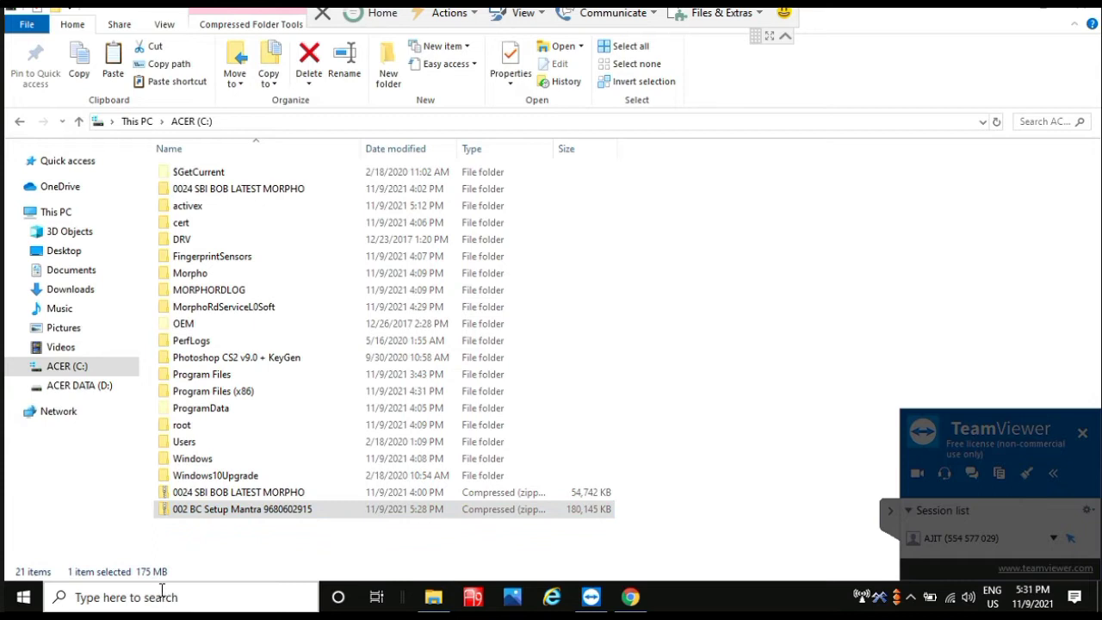
# Step: Search Windows for 'control' and open Control Panel from the results
pyautogui.write('control')
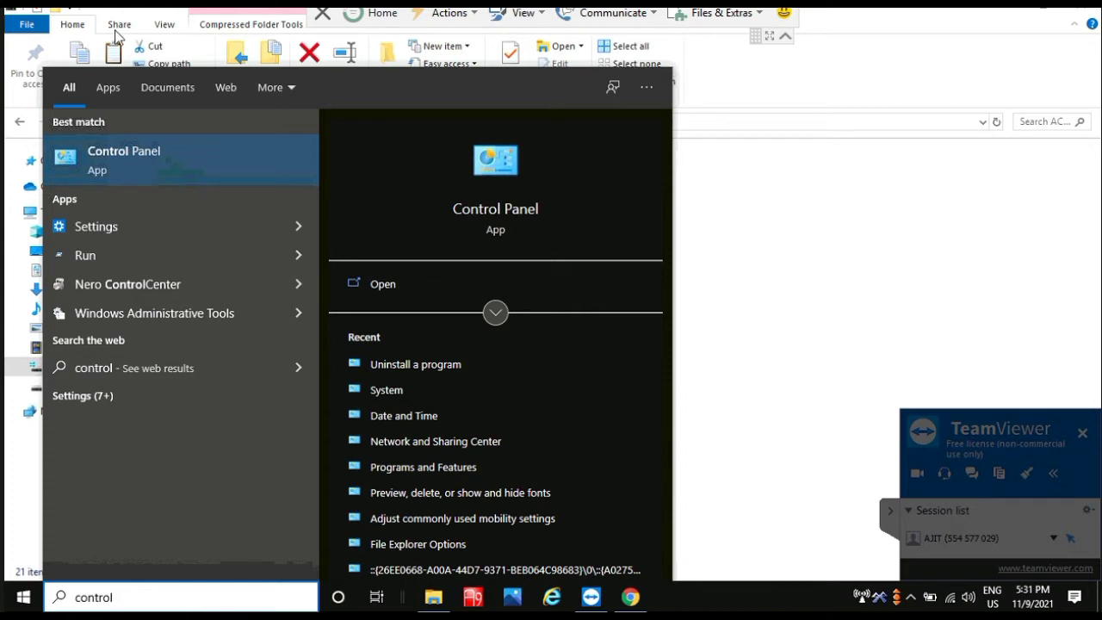
pyautogui.click(136, 160)
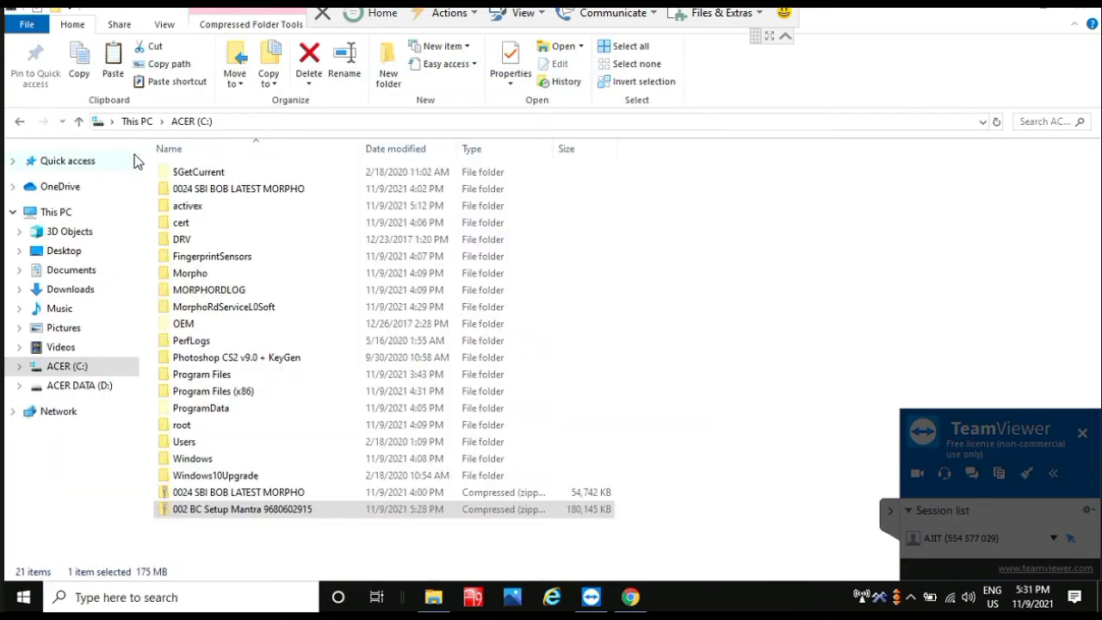
# Step: Open the installed programs list and uninstall Microsoft Visual C++ 2005 Redistributable
pyautogui.click(893, 515)
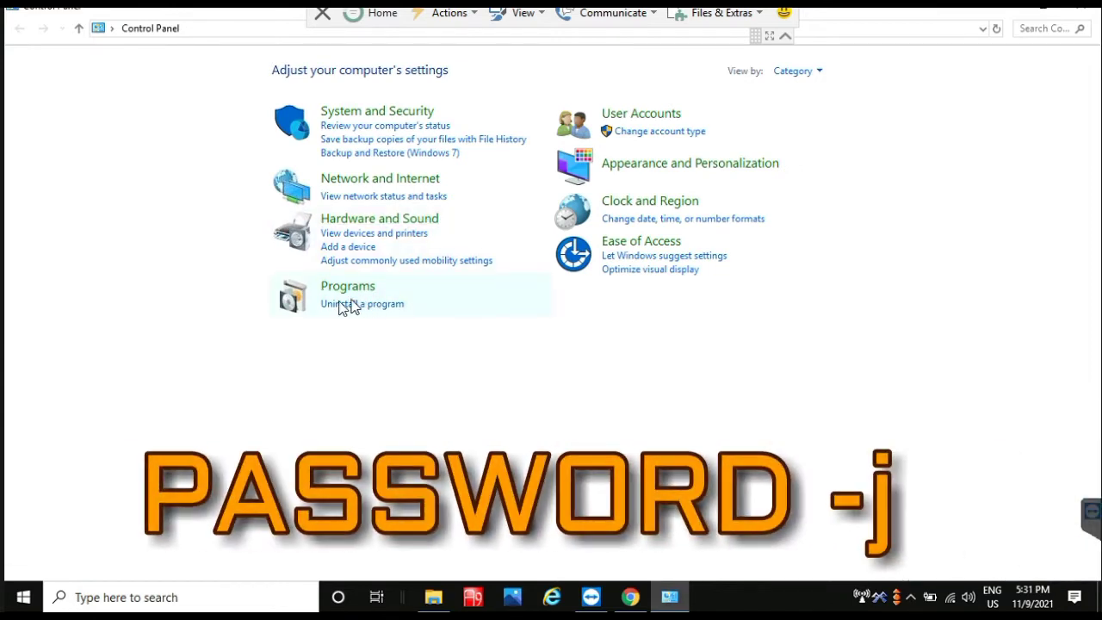
pyautogui.click(328, 303)
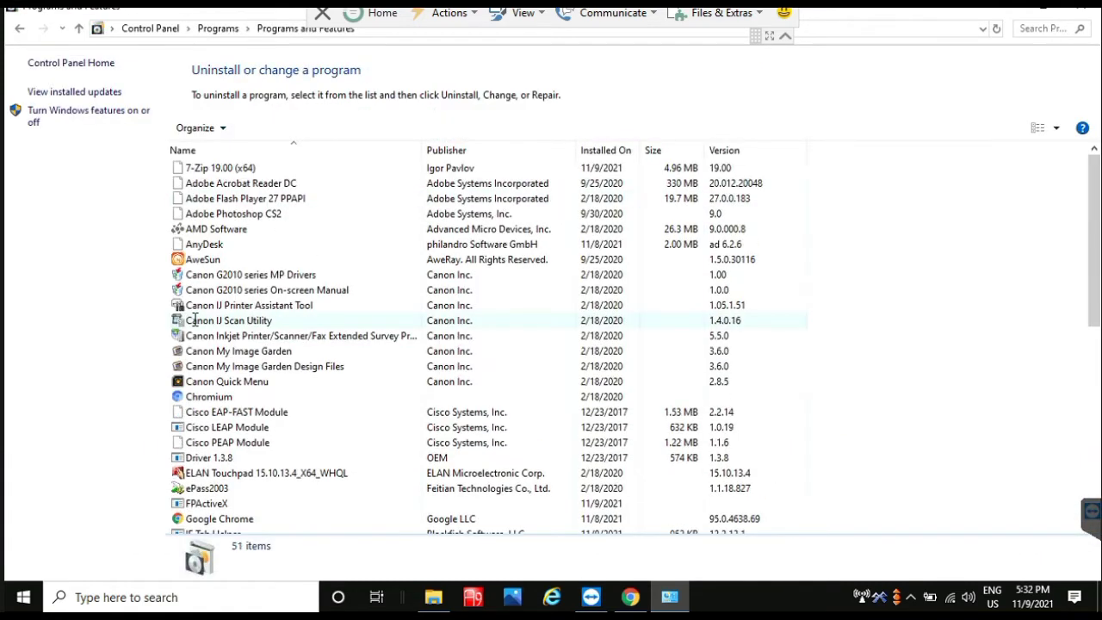
pyautogui.scroll(-3, 195, 321)
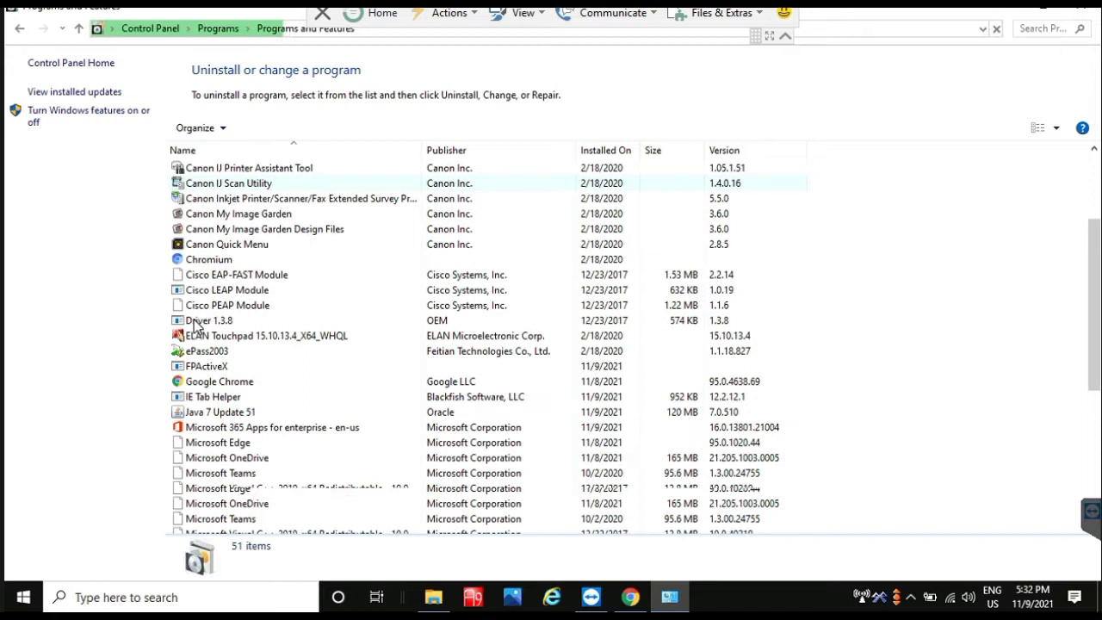
pyautogui.scroll(-2, 288, 320)
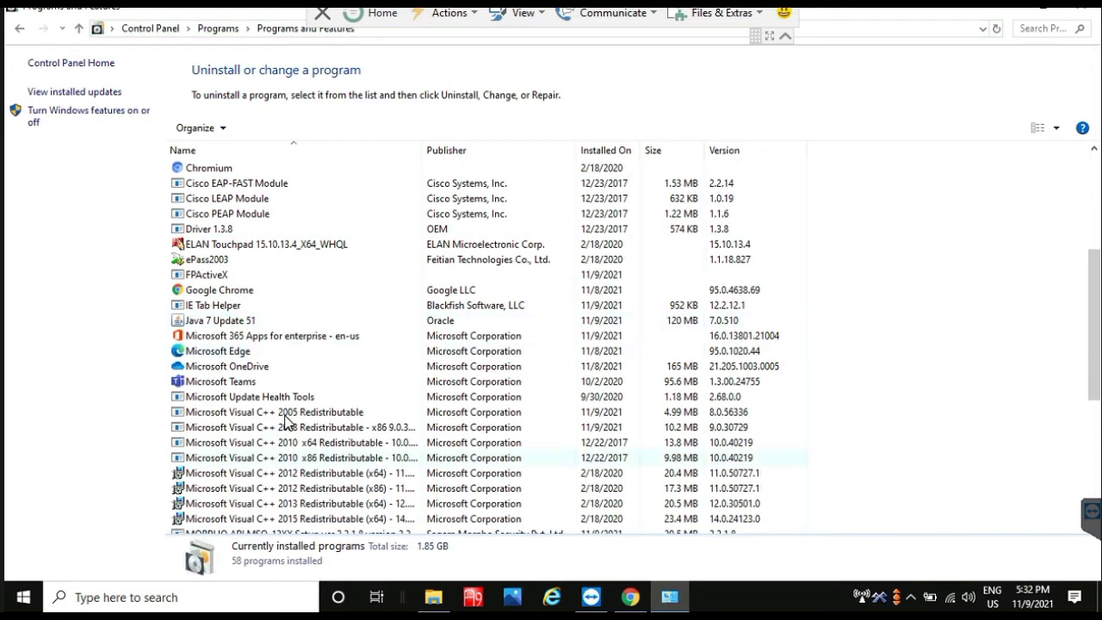
pyautogui.click(284, 414)
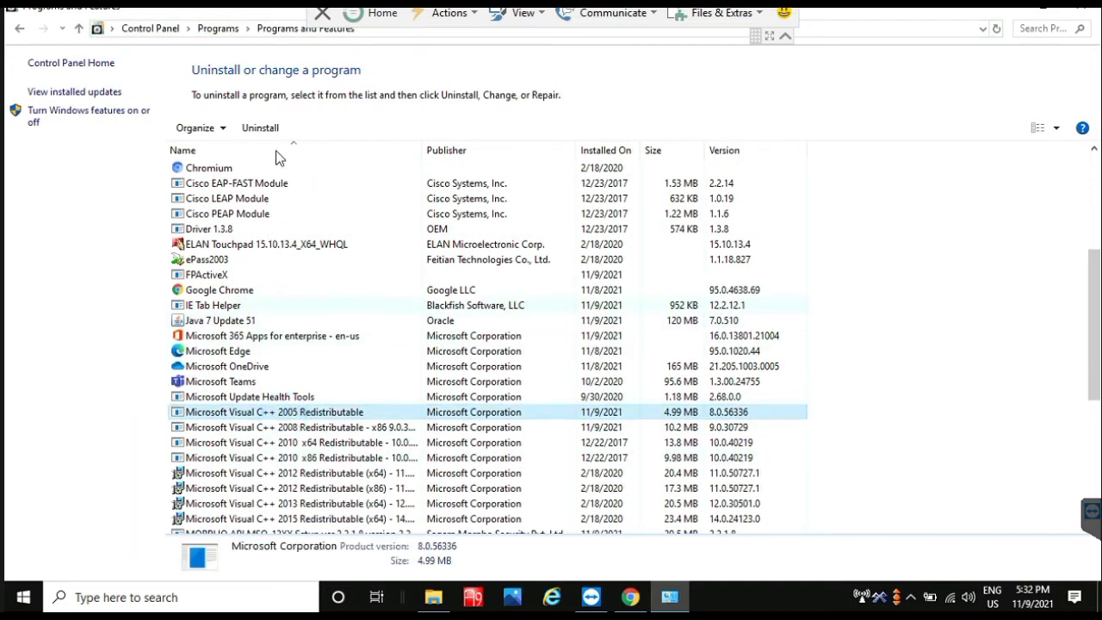
pyautogui.click(263, 127)
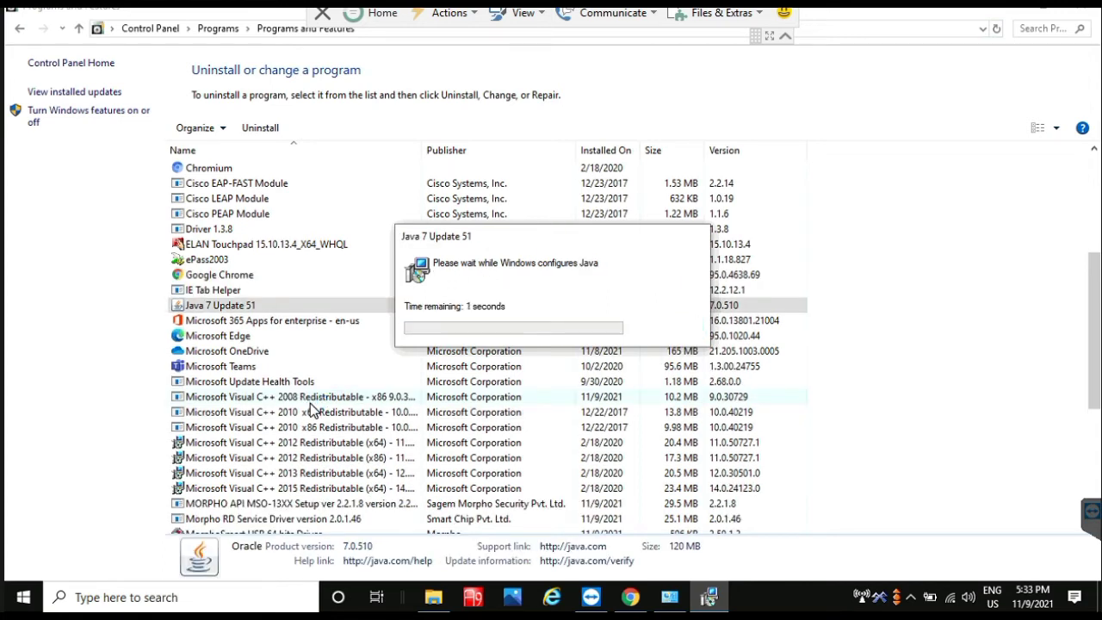
# Step: Uninstall the Visual C++ 2008 x86 redistributable, then select Morpho RD Service Driver 2.0.1.46
pyautogui.click(285, 382)
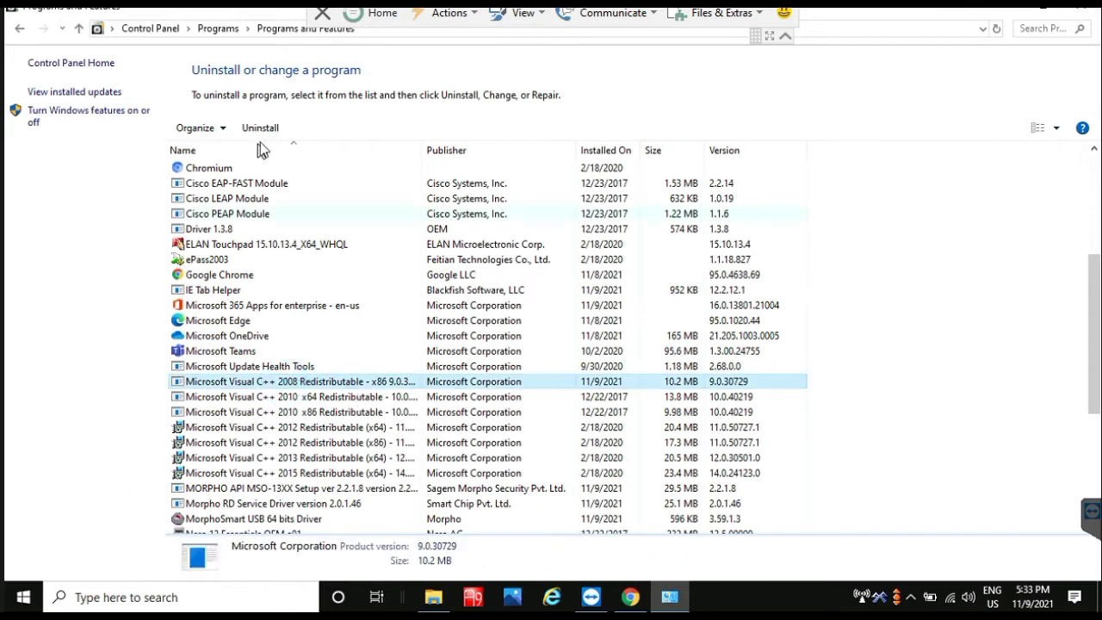
pyautogui.click(263, 130)
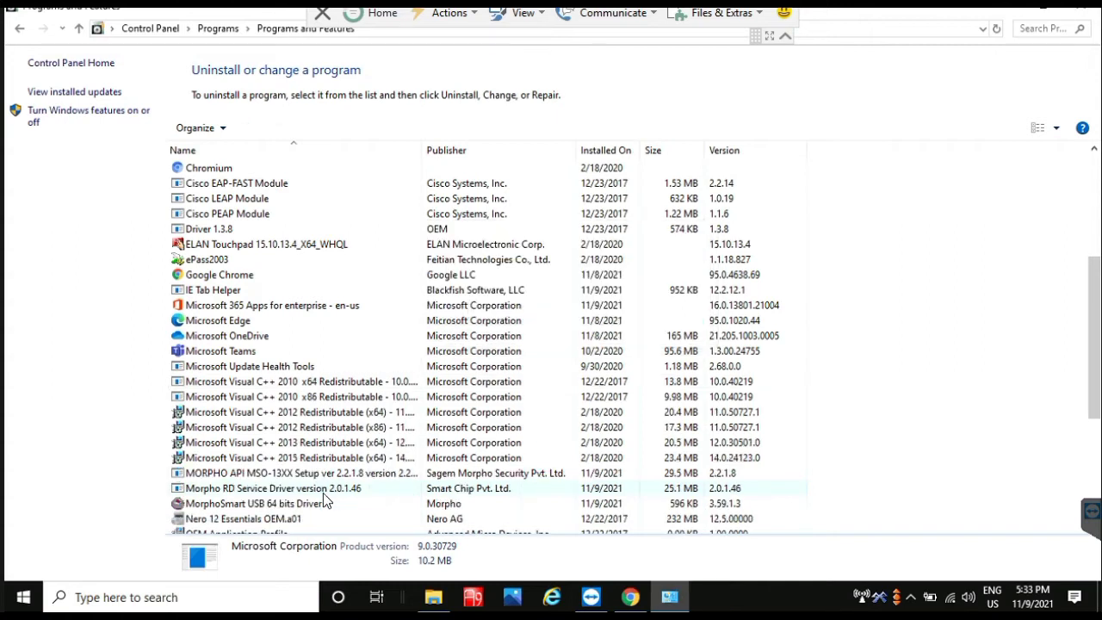
pyautogui.click(323, 490)
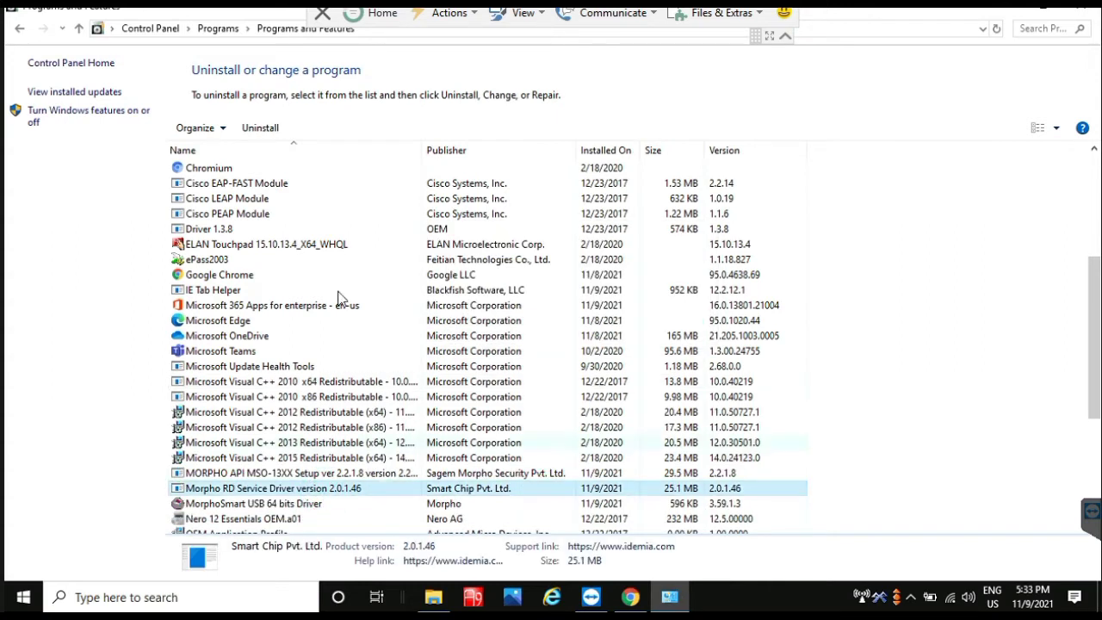
# Step: Uninstall Morpho RD Service Driver and MORPHO API MSO-13XX Setup completely, then close Programs and Features
pyautogui.click(267, 133)
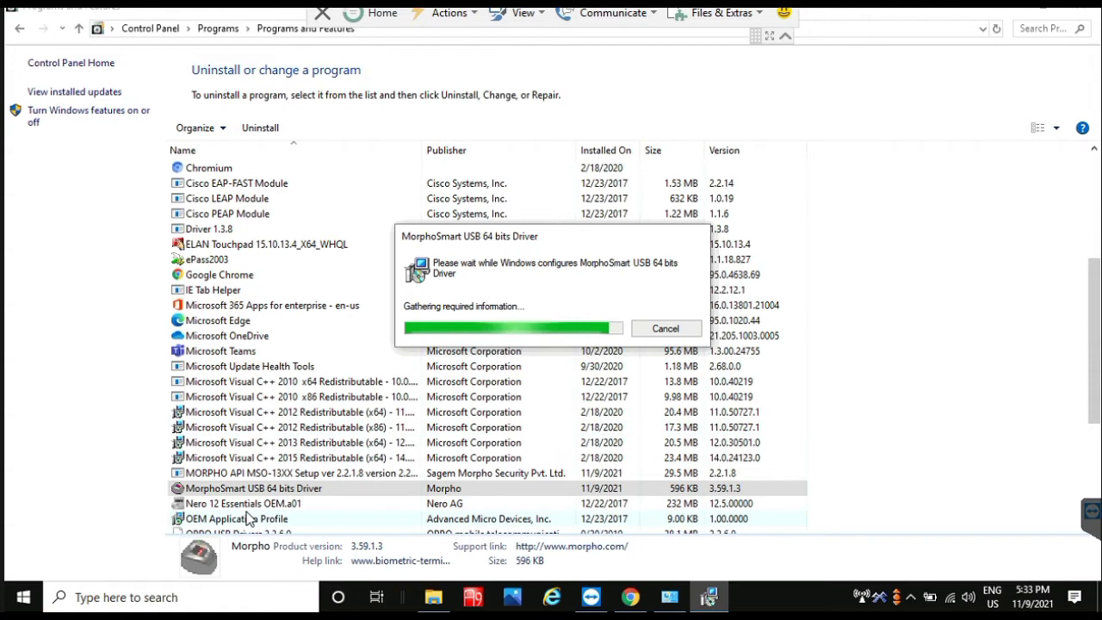
pyautogui.click(280, 471)
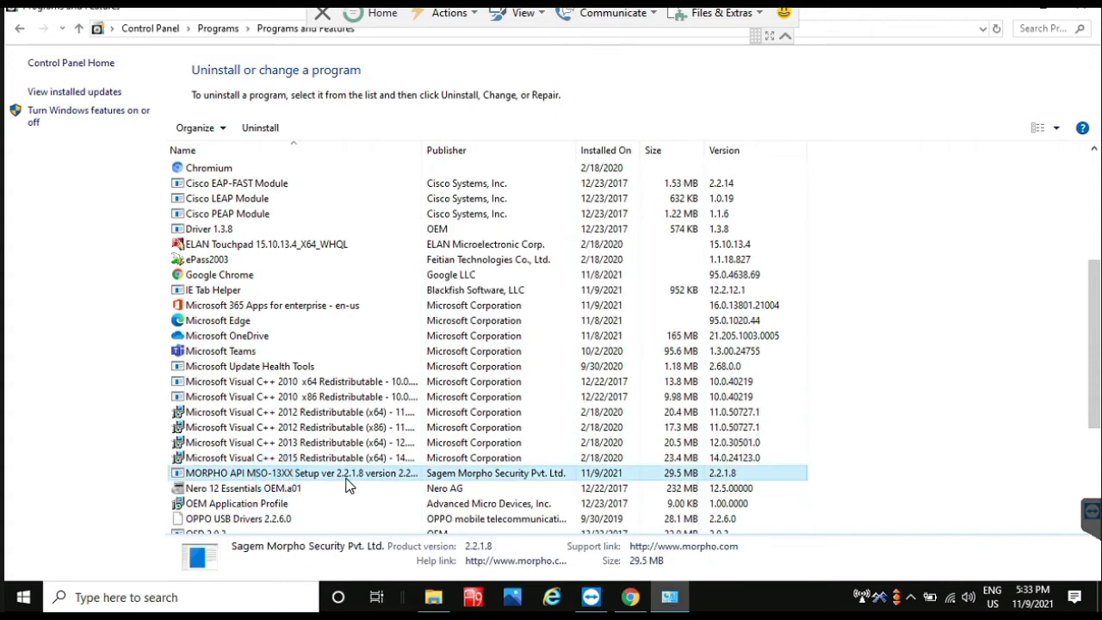
pyautogui.click(274, 128)
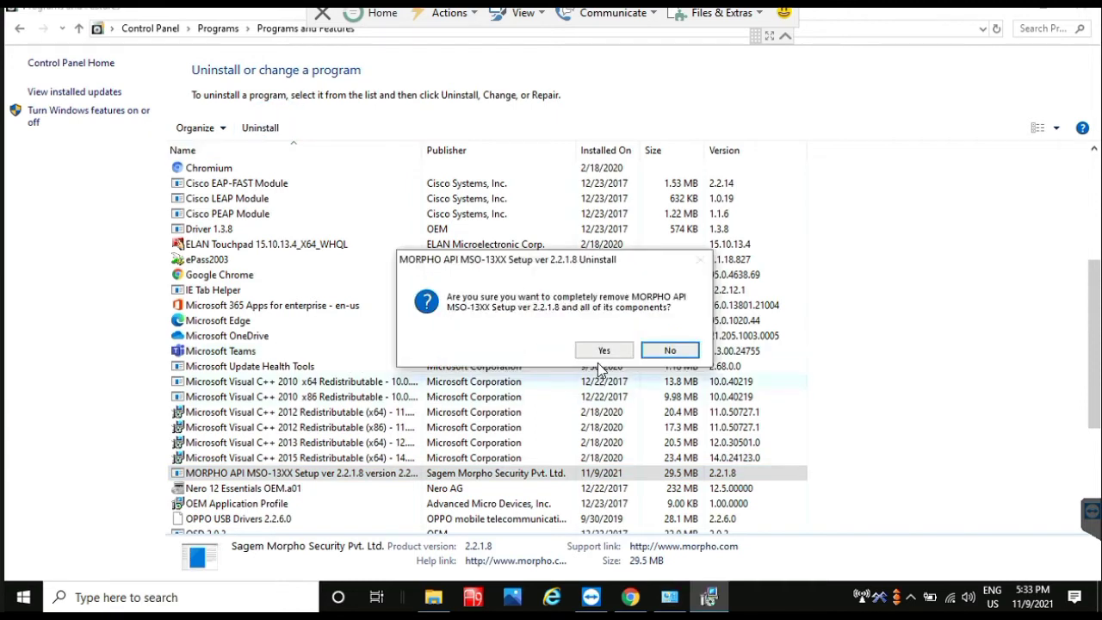
pyautogui.click(605, 351)
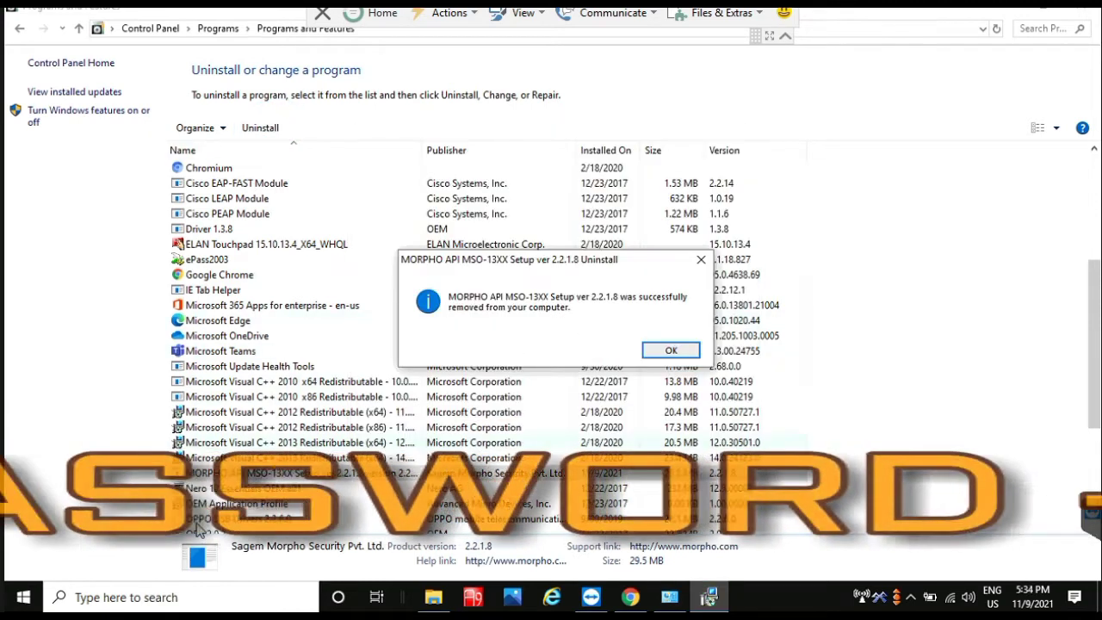
pyautogui.click(669, 350)
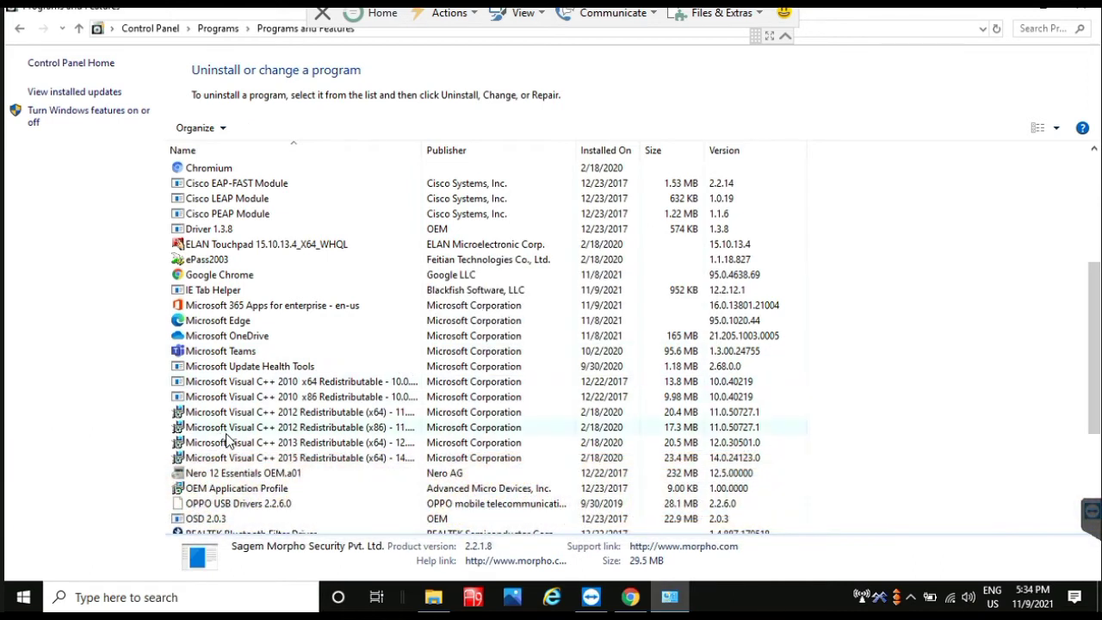
pyautogui.scroll(-4, 232, 440)
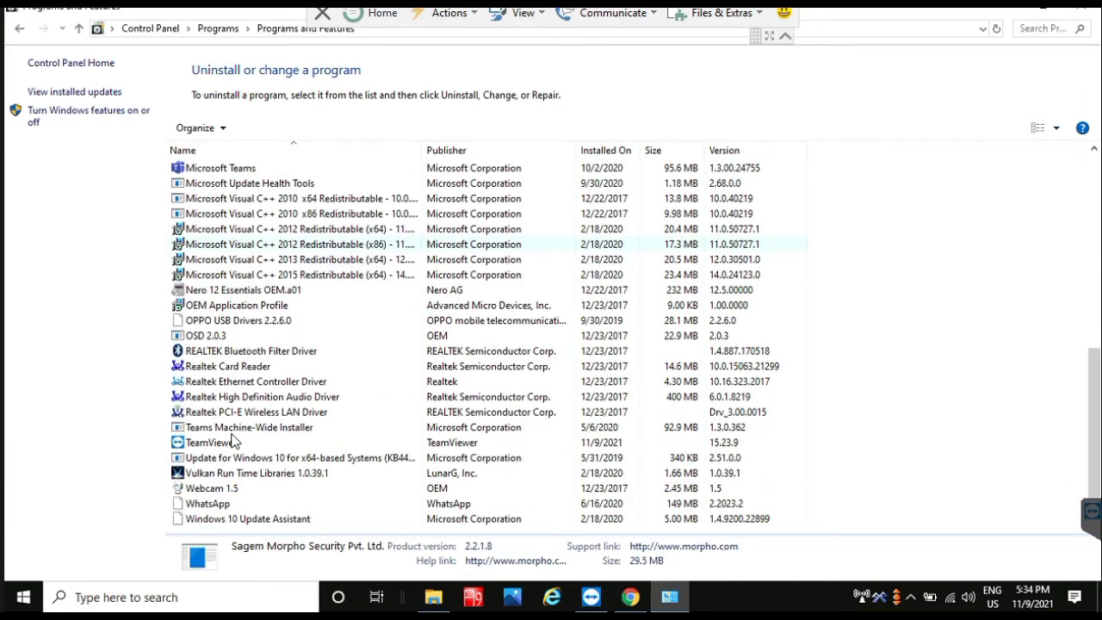
pyautogui.click(1090, 8)
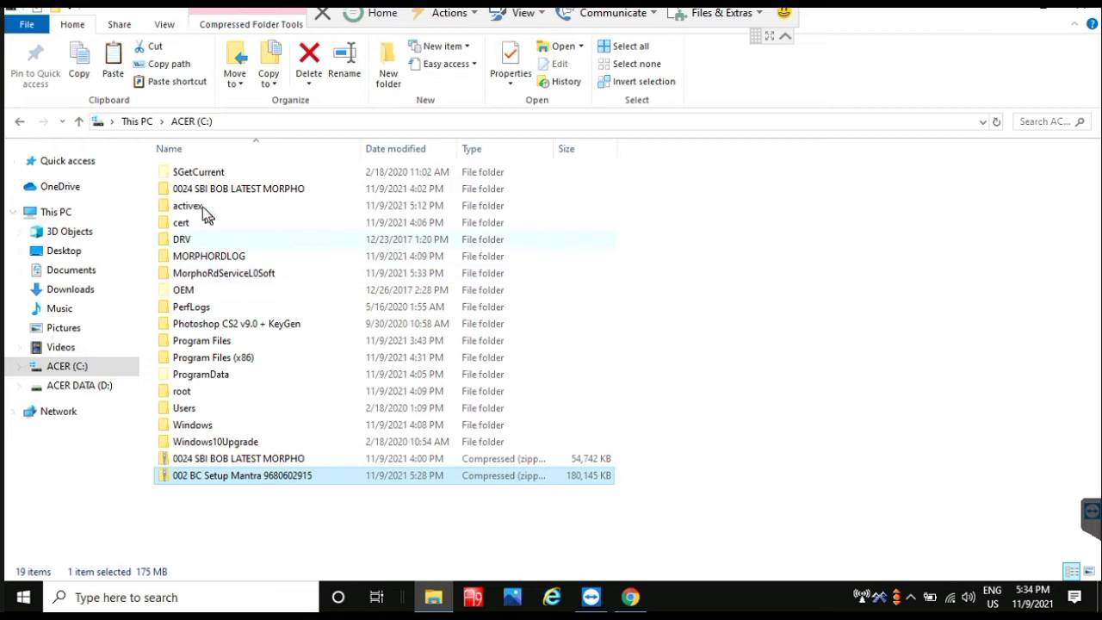
# Step: Delete MORPHORDLOG and MorphoRdServiceL0Soft together, then delete the root folder from ACER (C:)
pyautogui.click(206, 258)
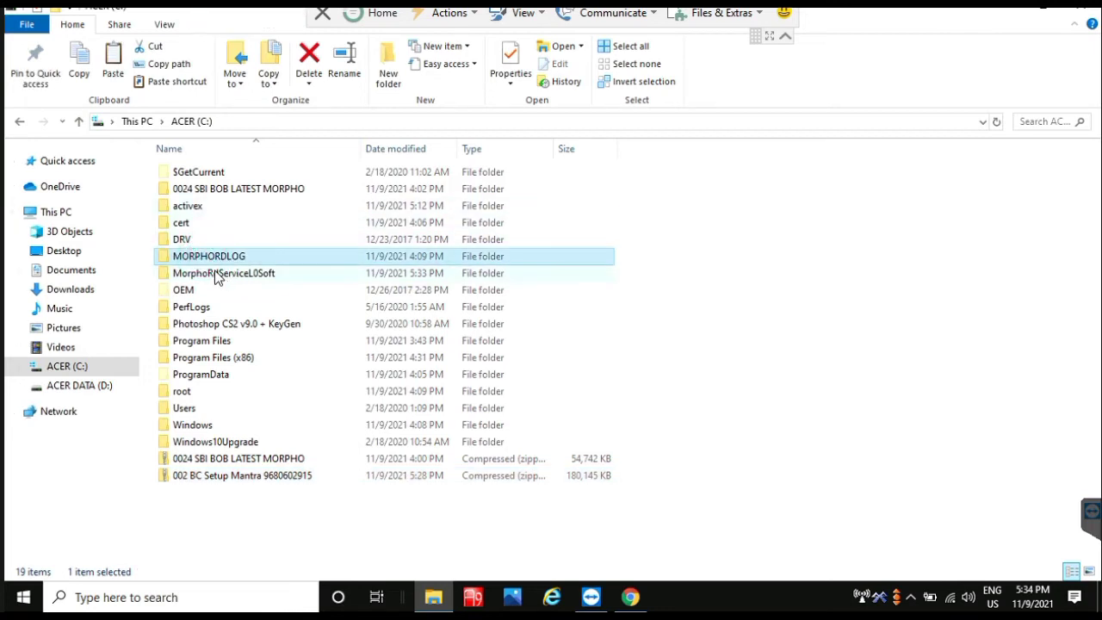
pyautogui.keyDown('ctrl'); pyautogui.click(220, 273); pyautogui.keyUp('ctrl')
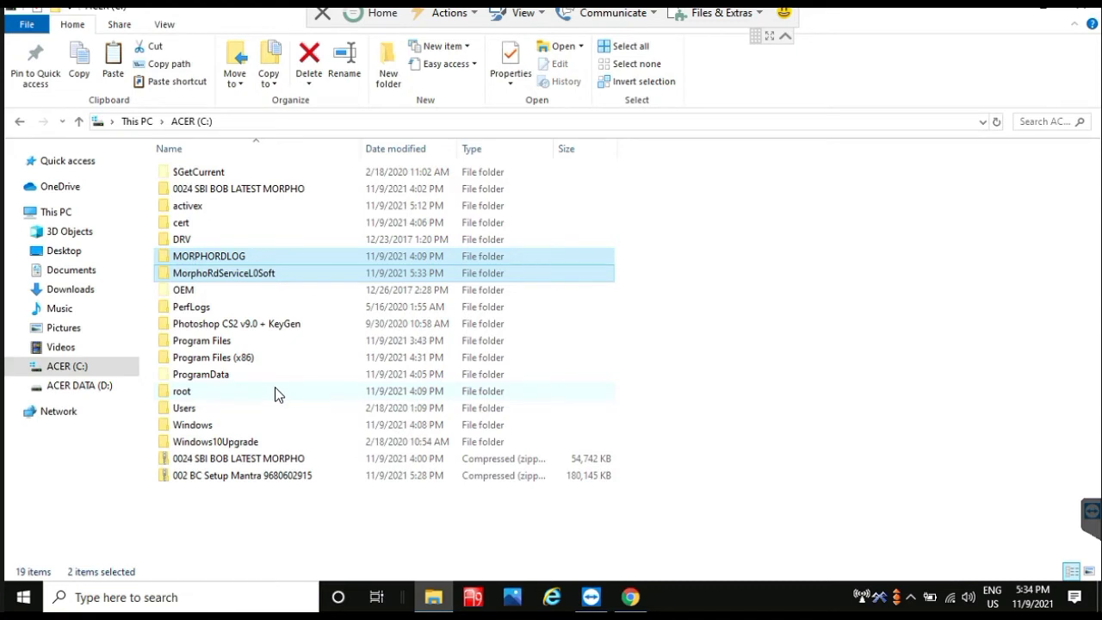
pyautogui.press('Delete')
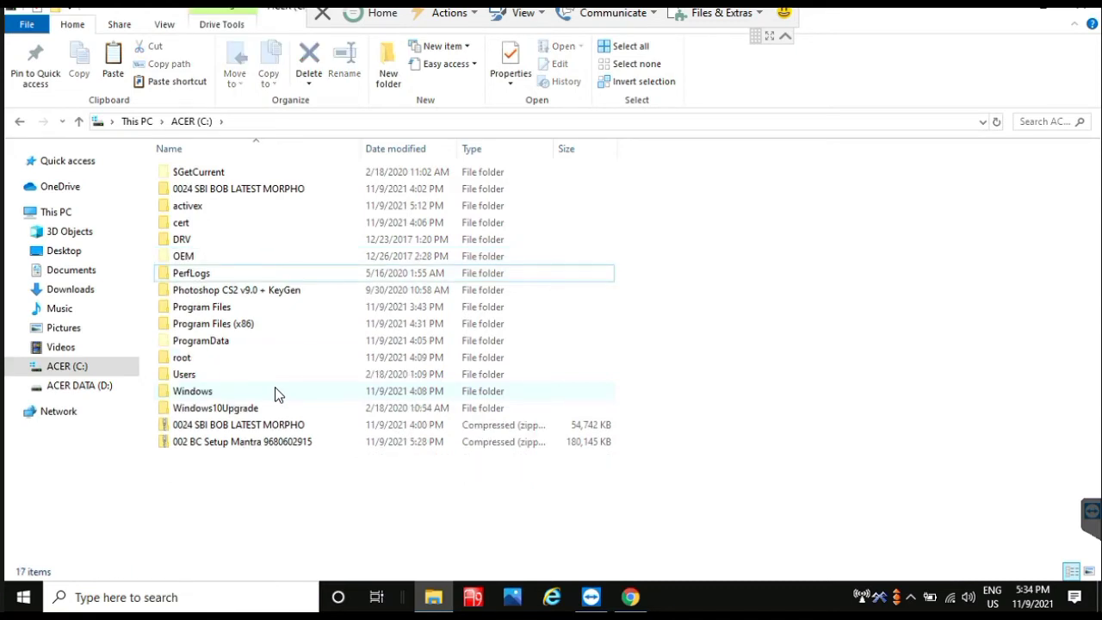
pyautogui.click(169, 360)
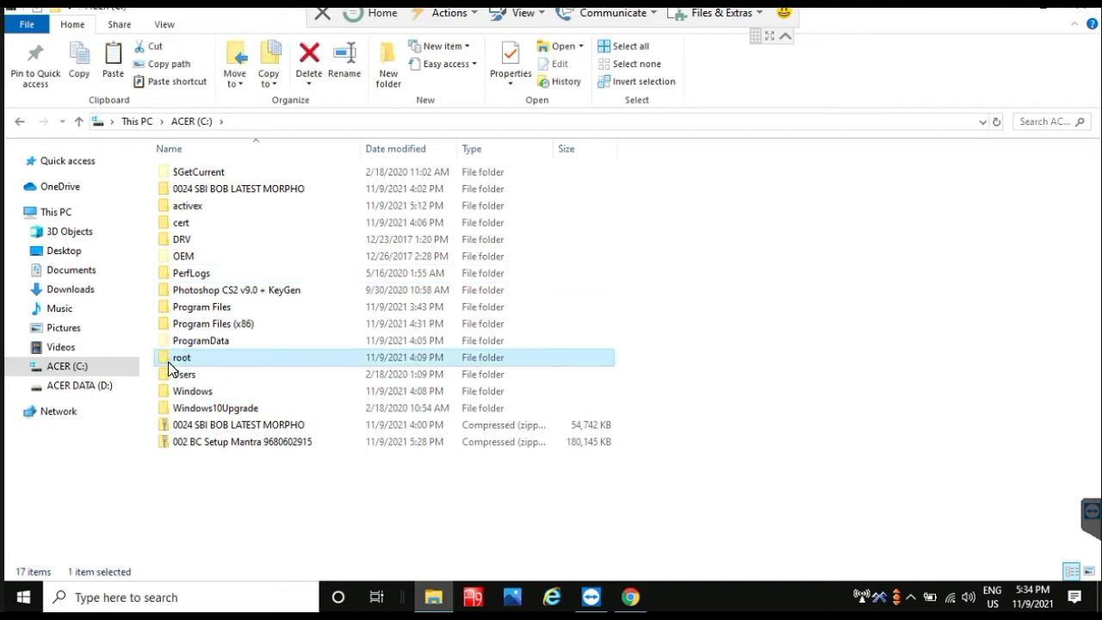
pyautogui.press('Delete')
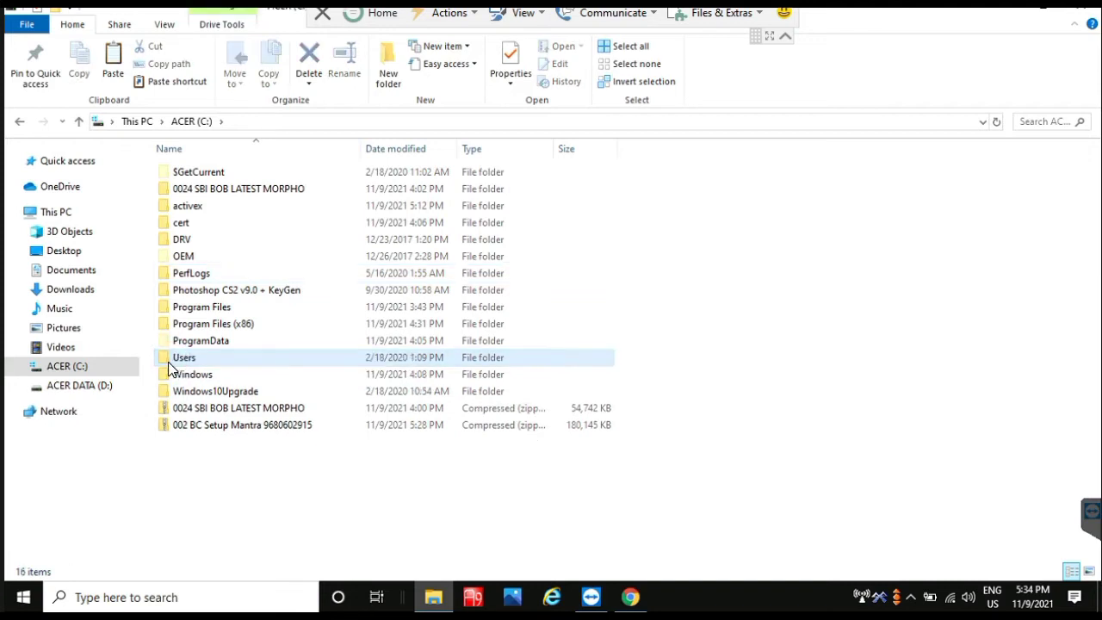
# Step: Extract the Mantra setup zip to its suggested folder, entering the archive password
pyautogui.rightClick(186, 424)
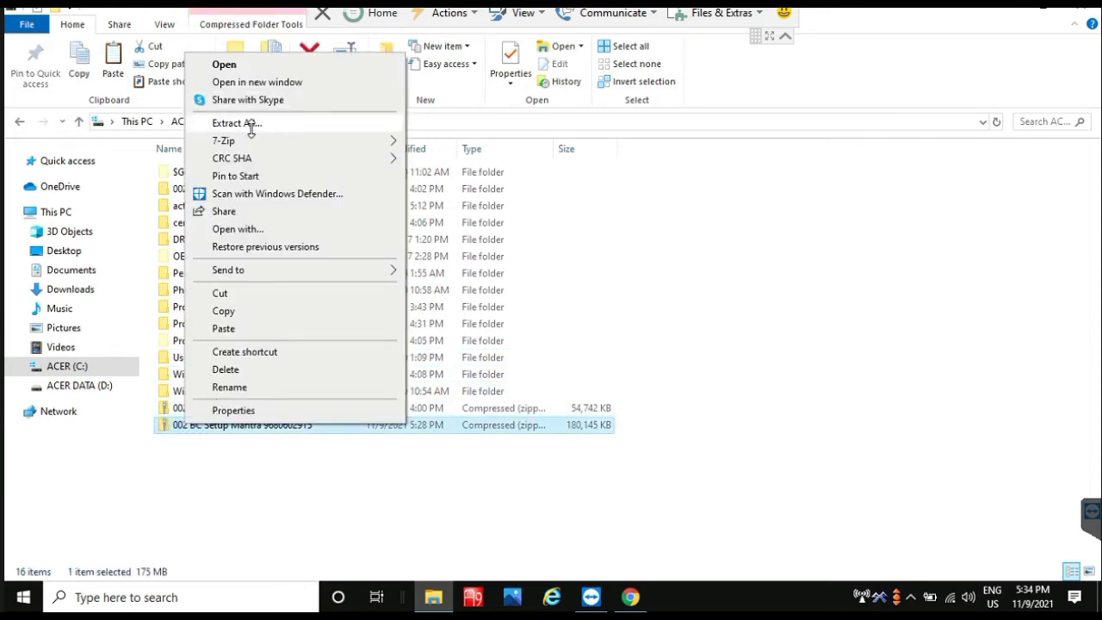
pyautogui.click(250, 126)
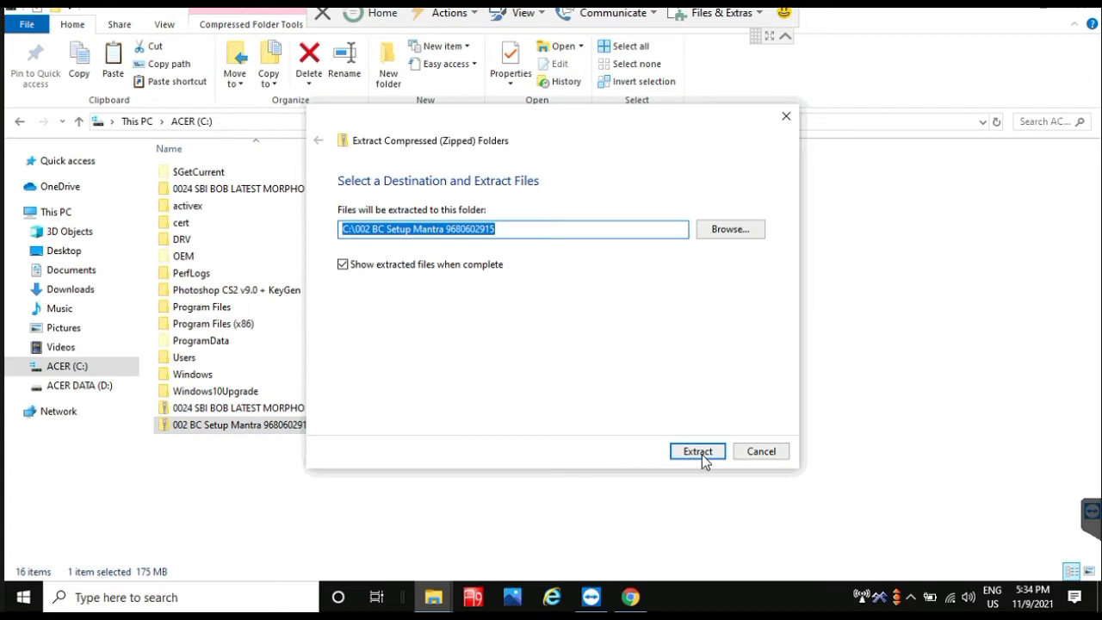
pyautogui.click(699, 453)
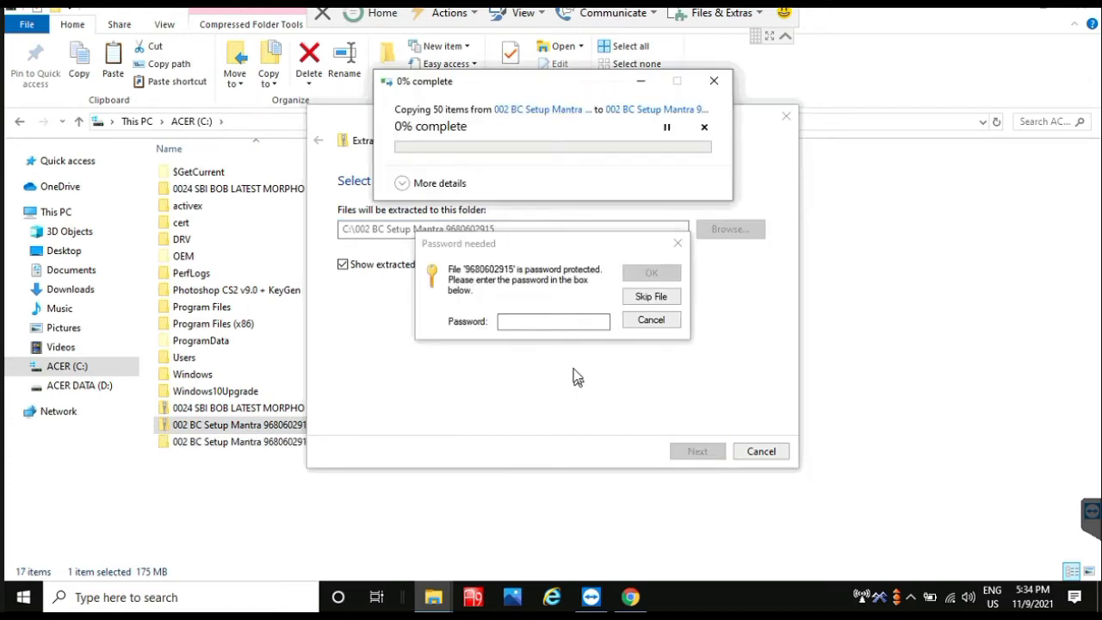
pyautogui.click(524, 320)
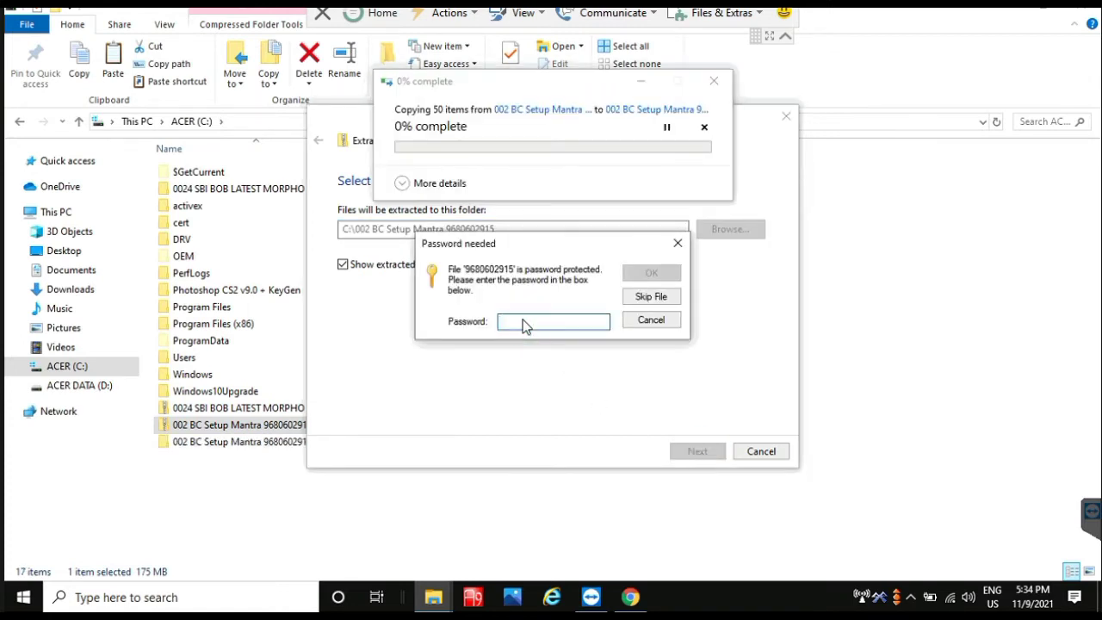
pyautogui.write('•••••••')
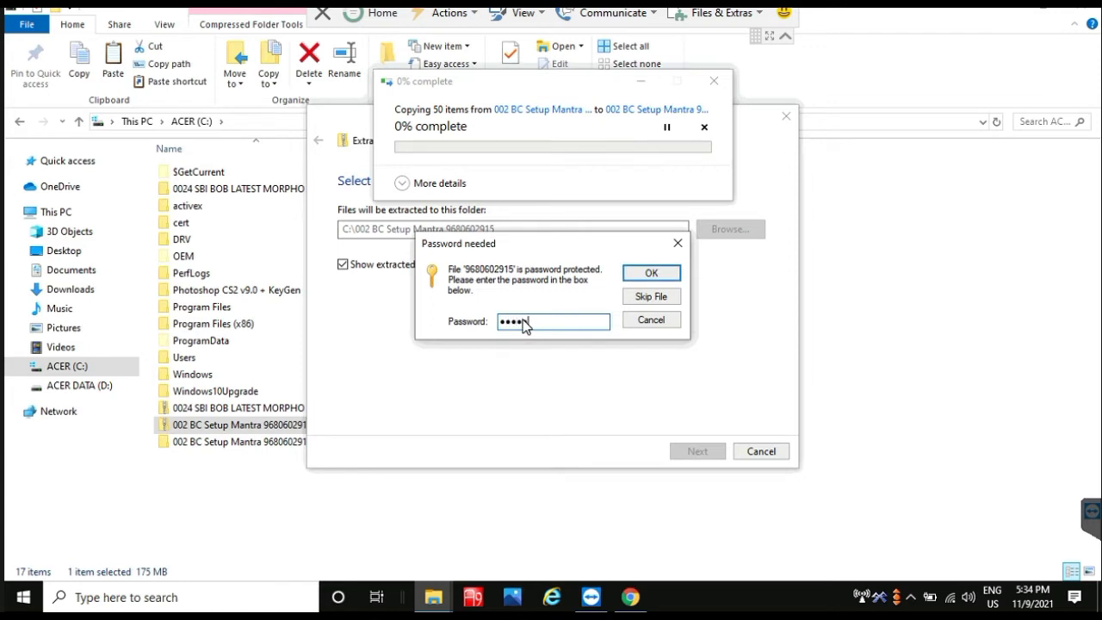
pyautogui.press('Return')
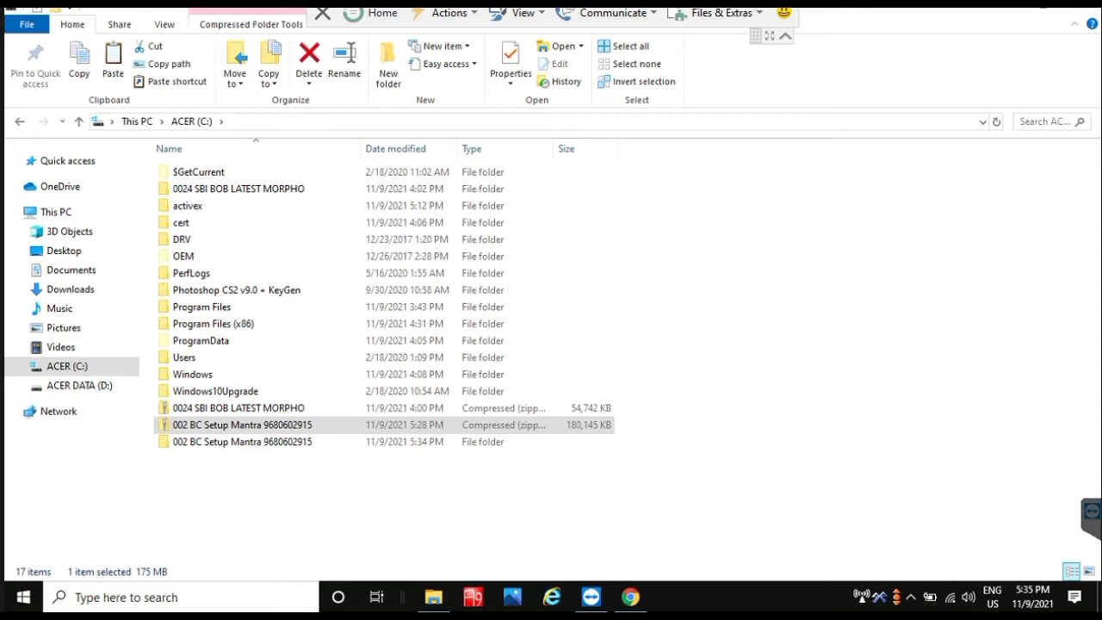
# Step: Open the BC Setup Mantra folders and run the setup batch file as administrator
pyautogui.doubleClick(246, 423)
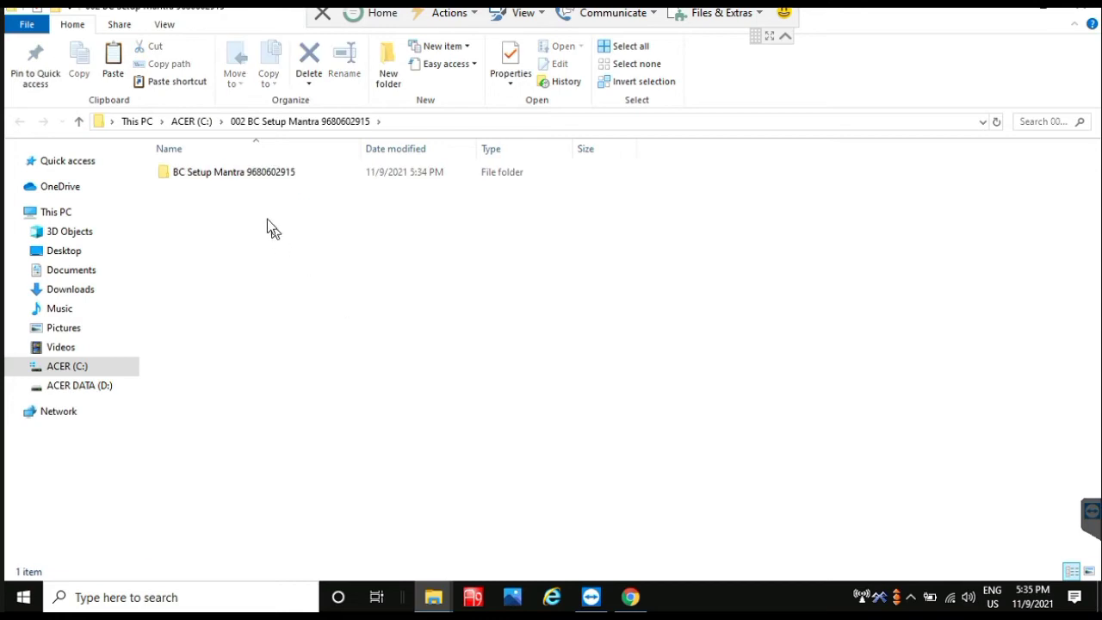
pyautogui.doubleClick(228, 175)
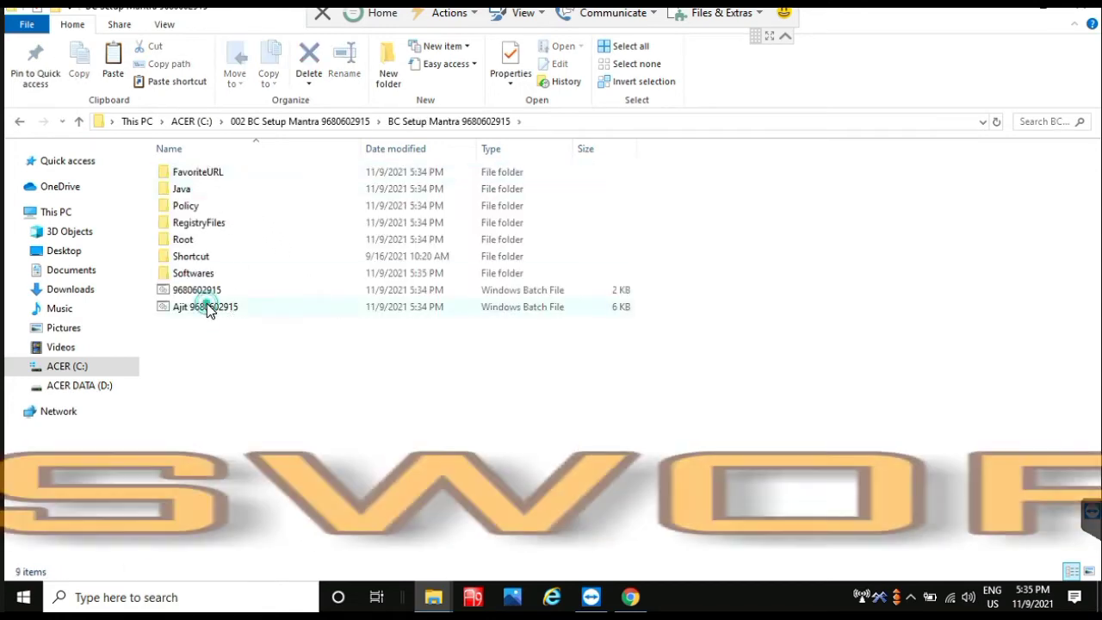
pyautogui.click(207, 306)
pyautogui.rightClick(207, 307)
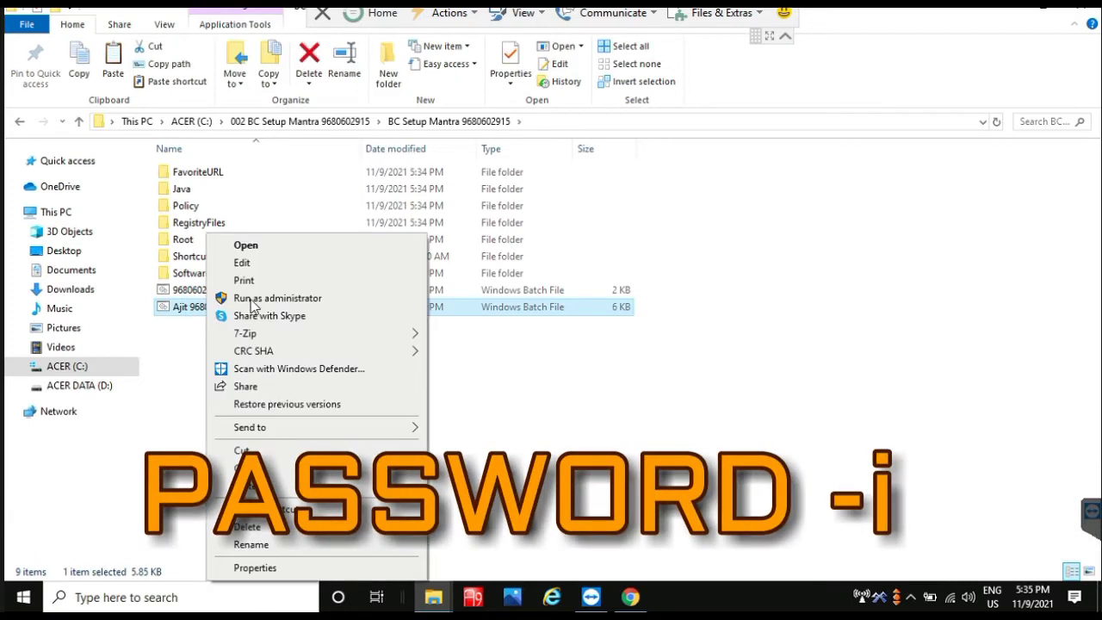
pyautogui.click(256, 295)
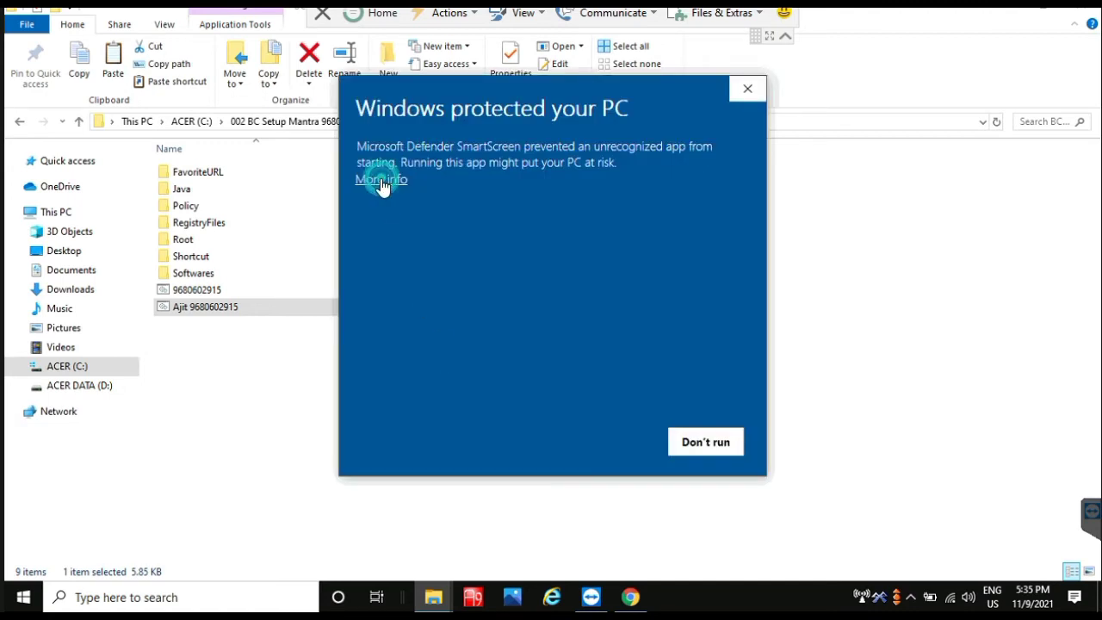
# Step: Show the SmartScreen app details, allow the script with Run anyway, and reveal details again
pyautogui.click(393, 187)
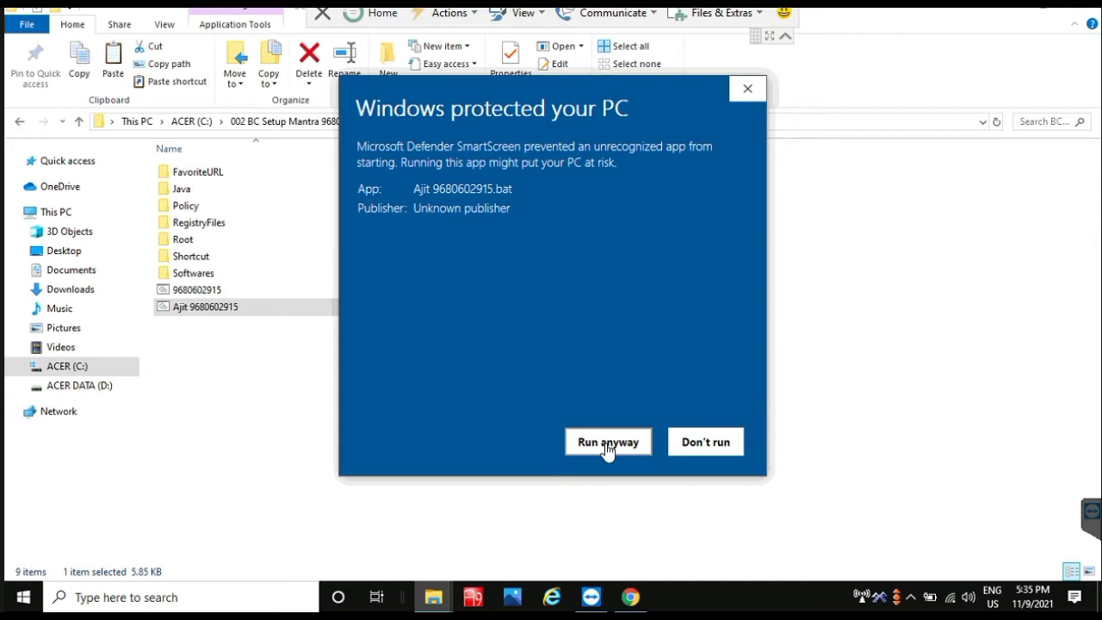
pyautogui.click(607, 444)
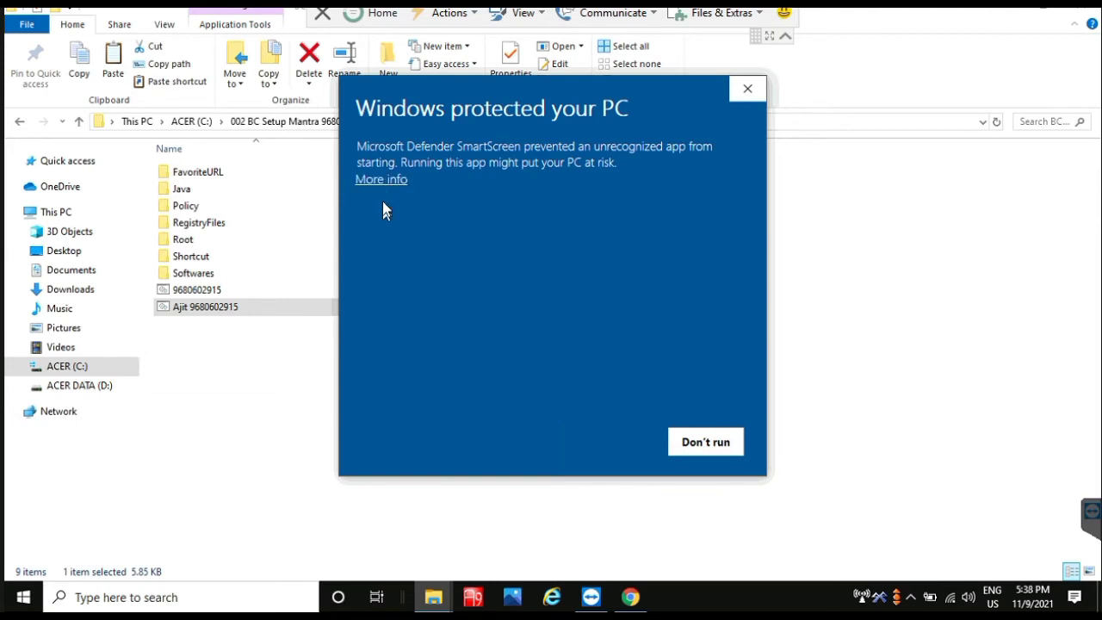
pyautogui.click(387, 180)
# Step: Start the setup script despite SmartScreen, close Explorer and Chrome, and select the SSO BC CHANGE shortcut
pyautogui.click(608, 444)
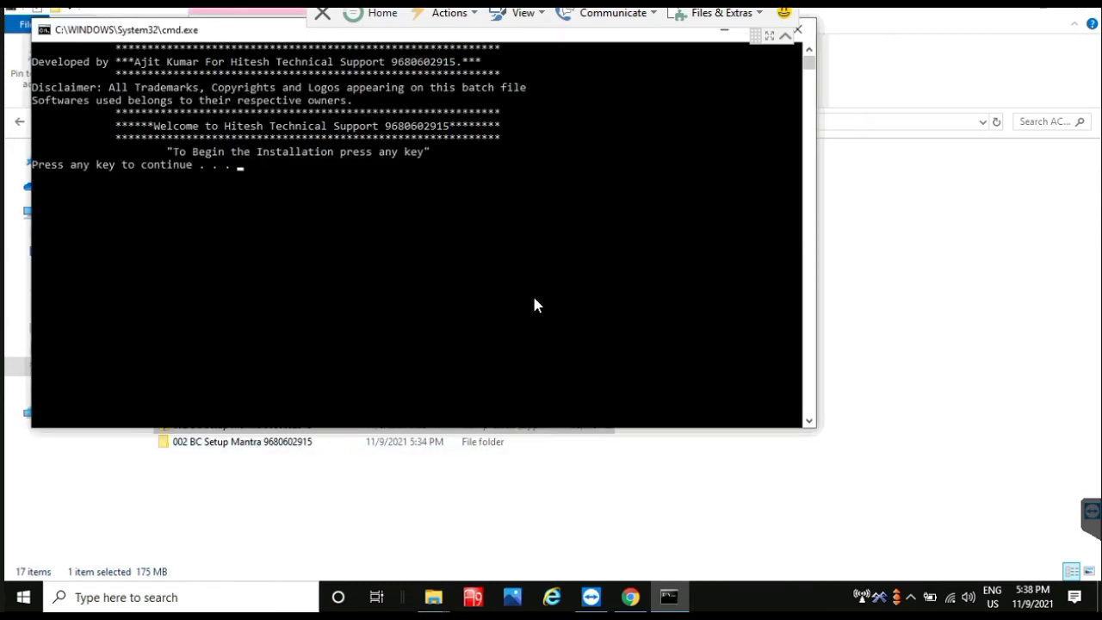
pyautogui.press('Return')
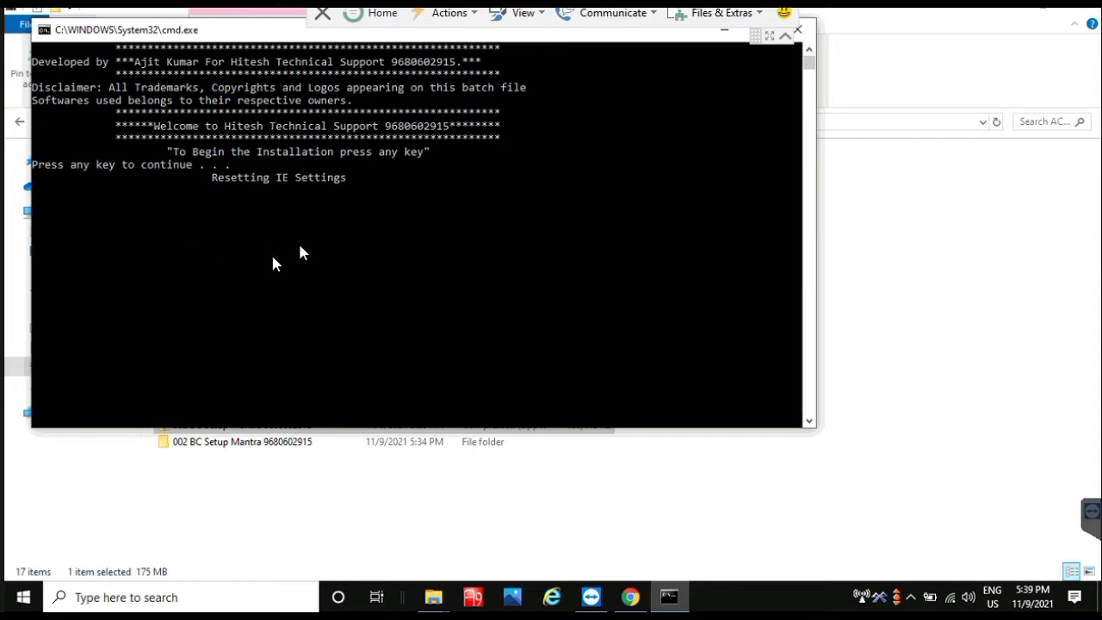
pyautogui.click(1082, 14)
pyautogui.click(1083, 13)
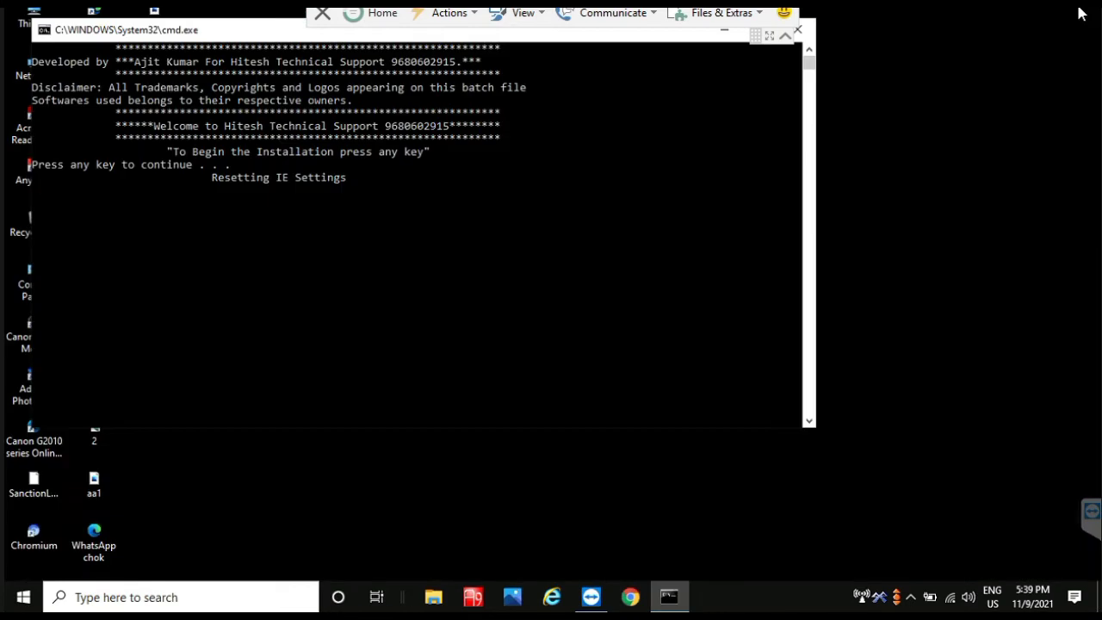
pyautogui.click(462, 254)
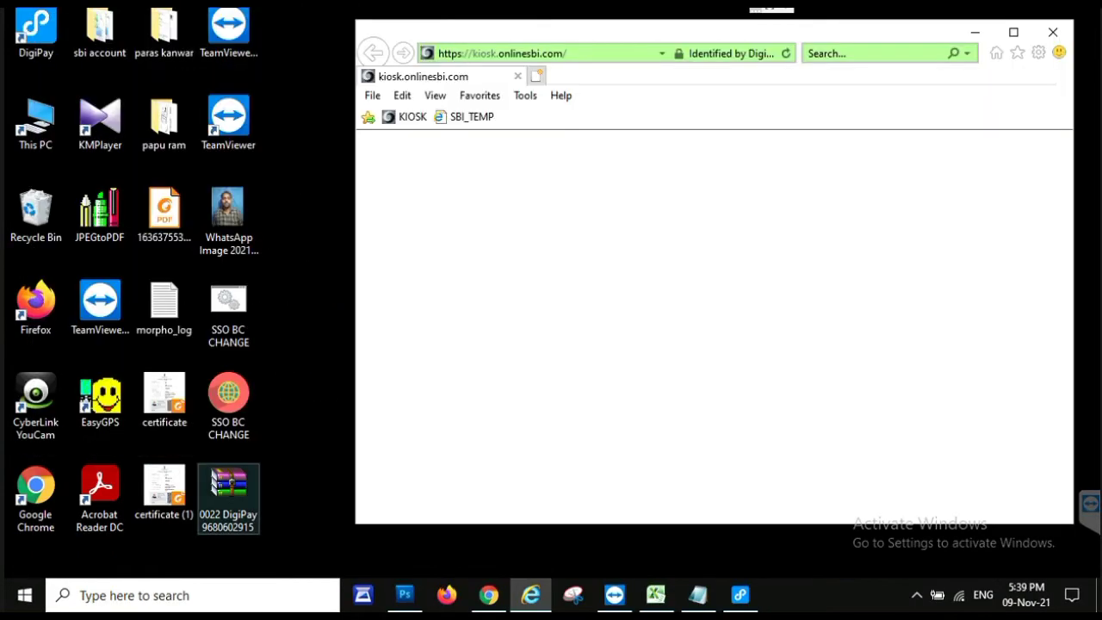
pyautogui.click(228, 405)
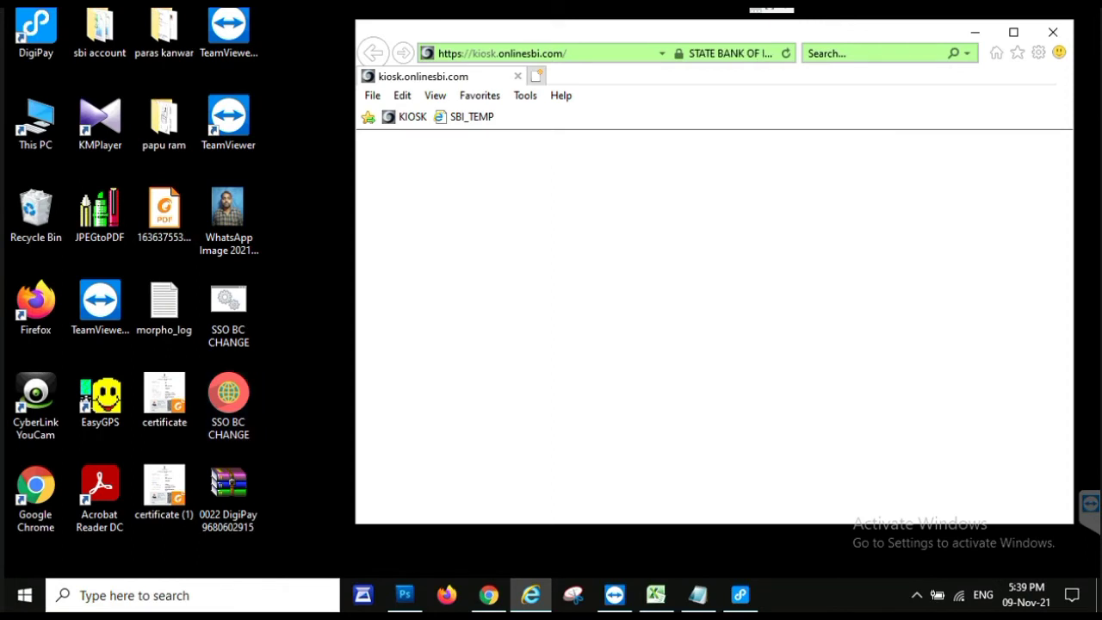
# Step: Select the desktop SSO BC CHANGE shortcuts and DigiPay archive, switching to the remote console and back
pyautogui.click(228, 312)
pyautogui.click(229, 498)
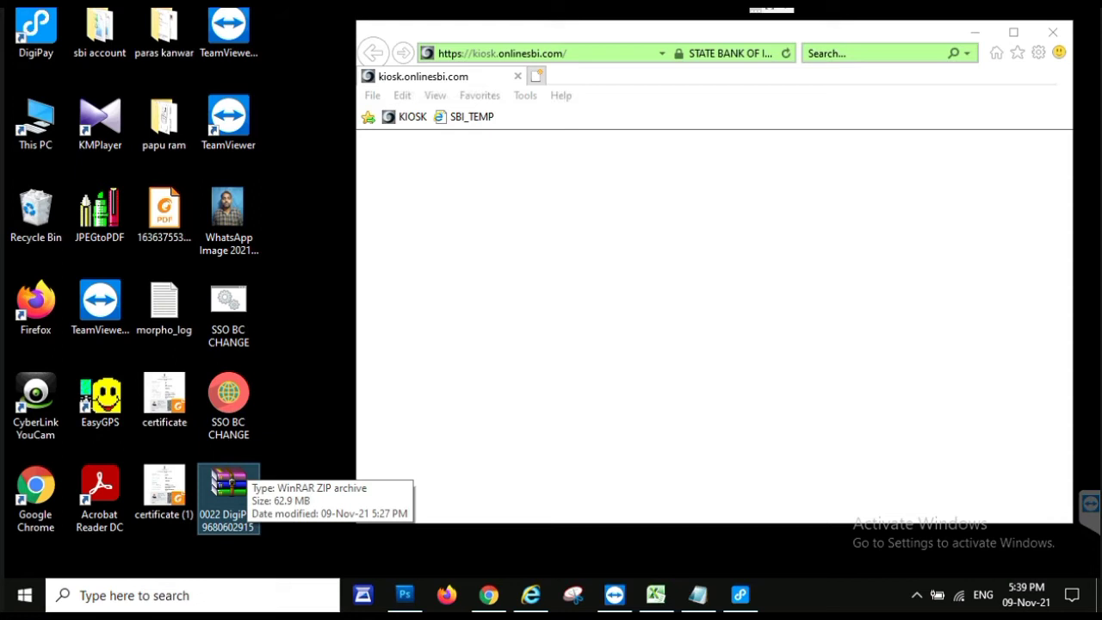
pyautogui.click(99, 34)
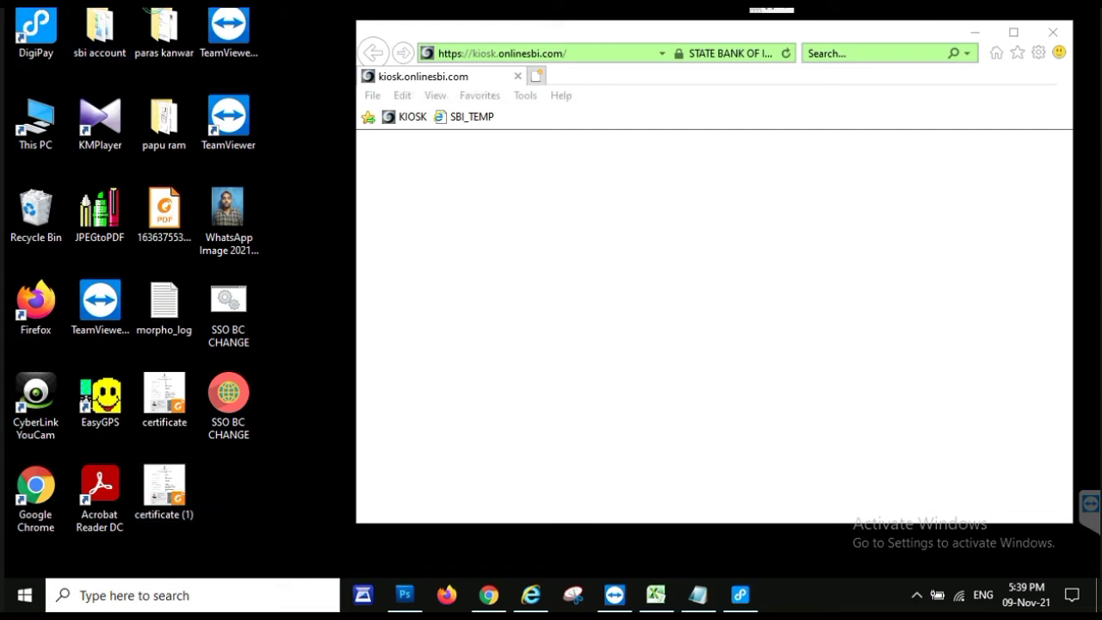
pyautogui.hotkey('alt', 'Tab')
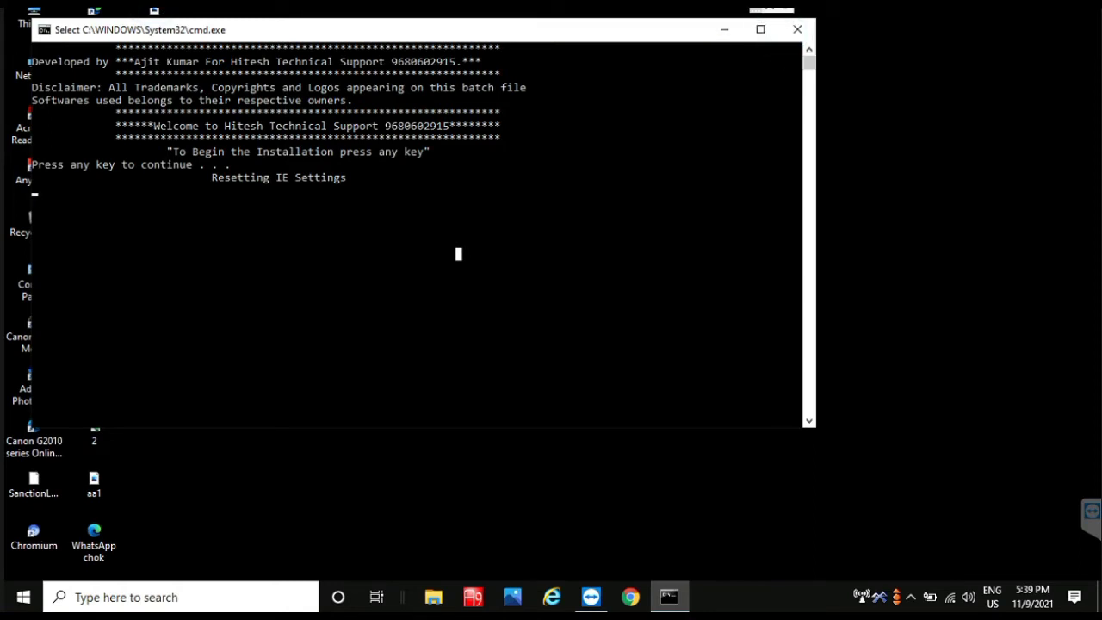
pyautogui.hotkey('alt', 'Tab')
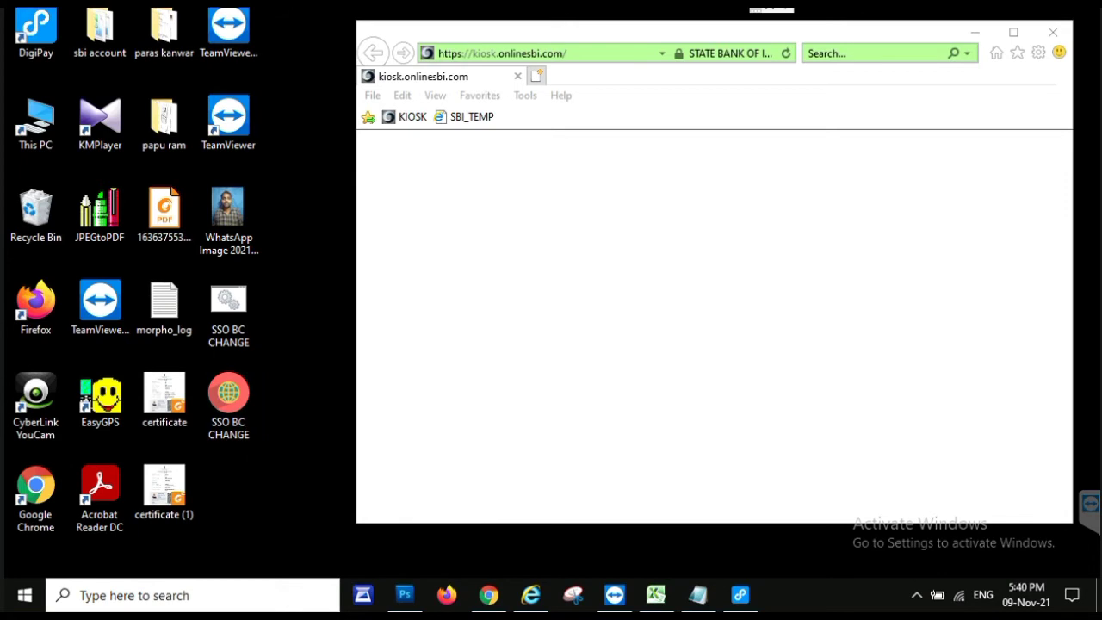
# Step: Copy both SSO BC CHANGE shortcuts into Local Disk (E:) on the remote session
pyautogui.moveTo(267, 448); pyautogui.dragTo(206, 310)
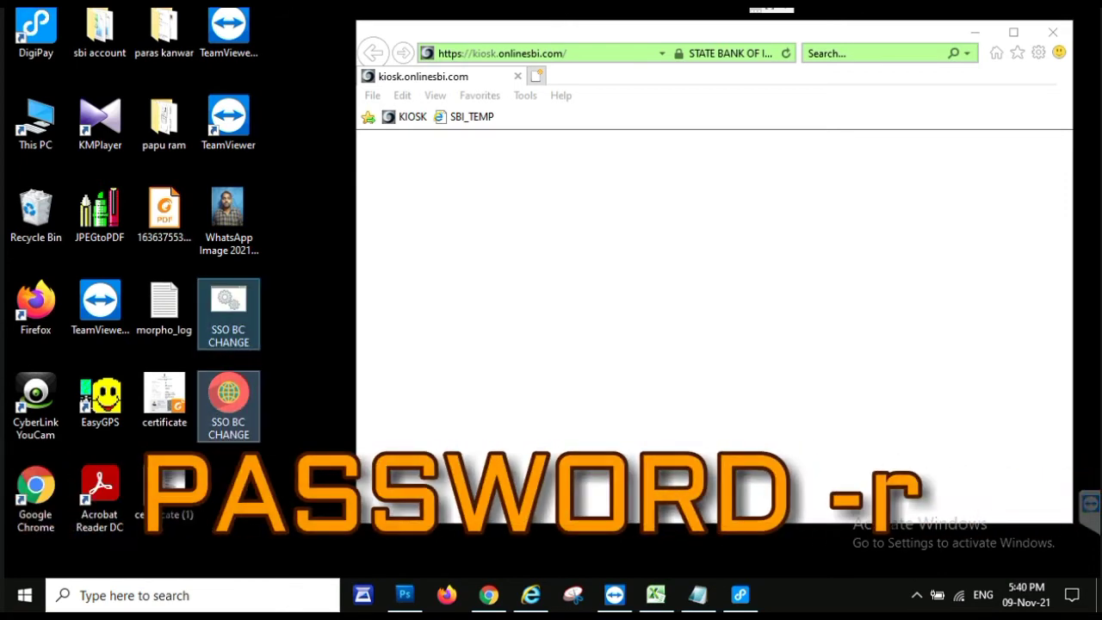
pyautogui.rightClick(228, 314)
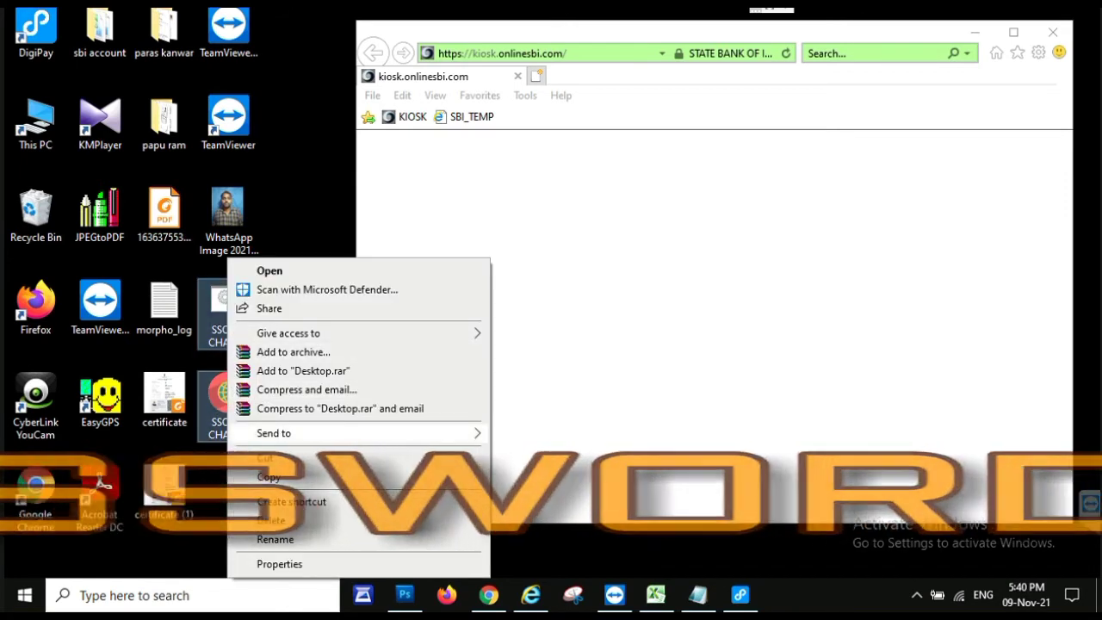
pyautogui.click(272, 477)
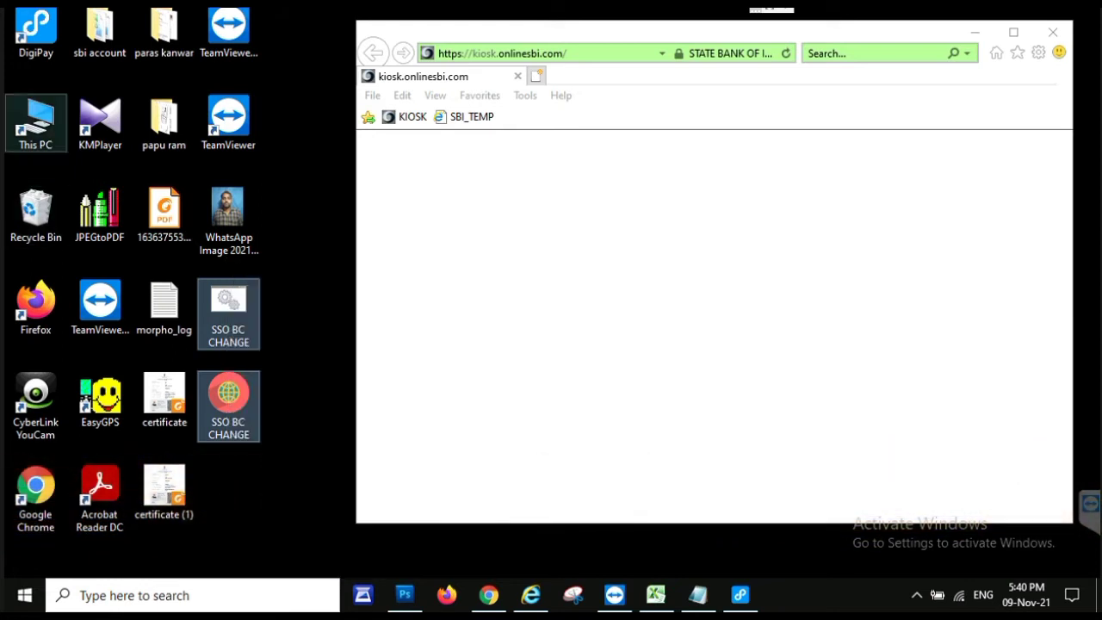
pyautogui.hotkey('alt', 'Tab')
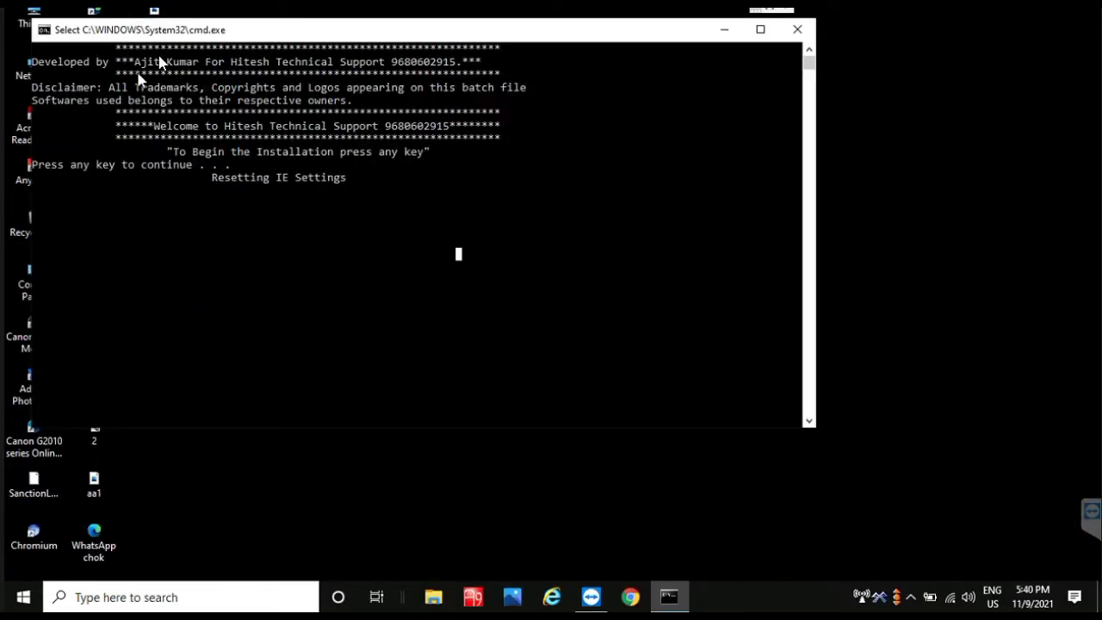
pyautogui.click(113, 226)
pyautogui.press('Escape')
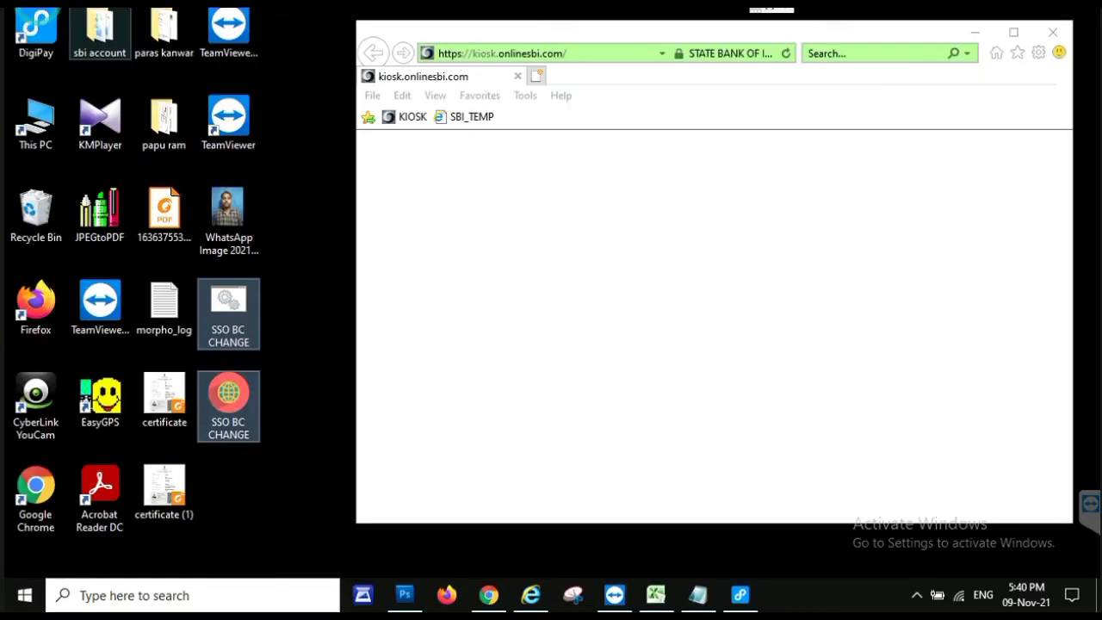
pyautogui.press('super+e')
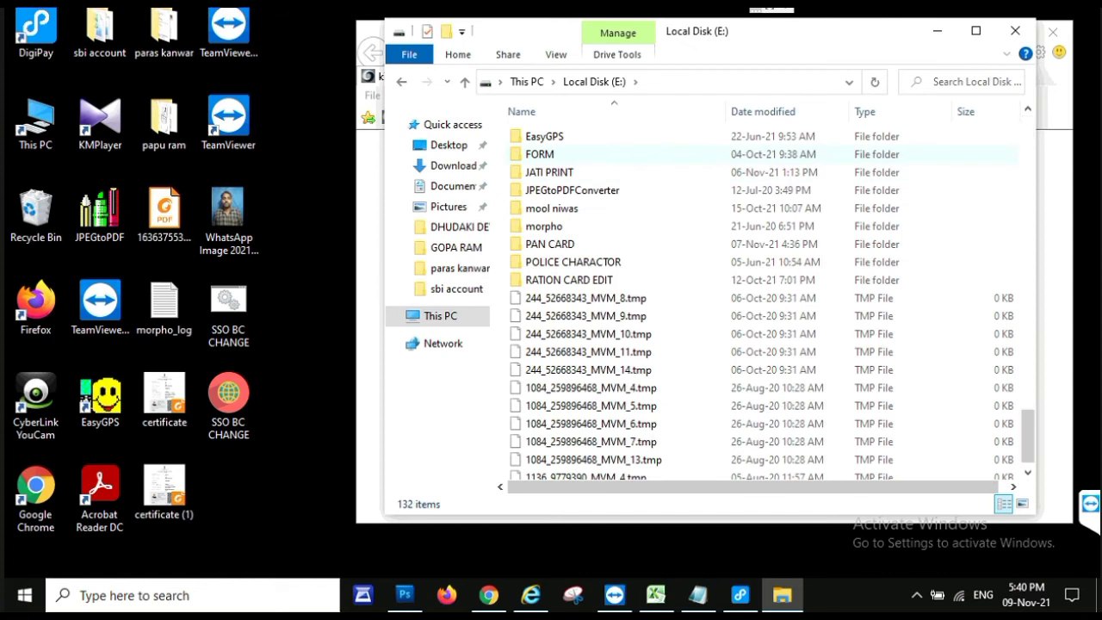
pyautogui.hotkey('ctrl', 'v')
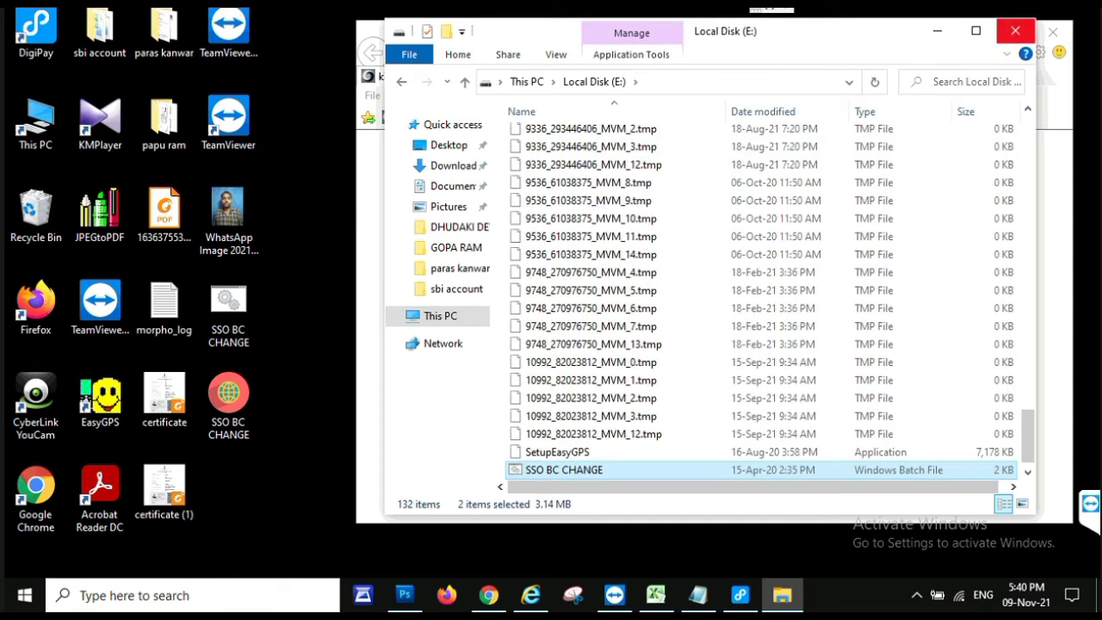
pyautogui.click(1015, 31)
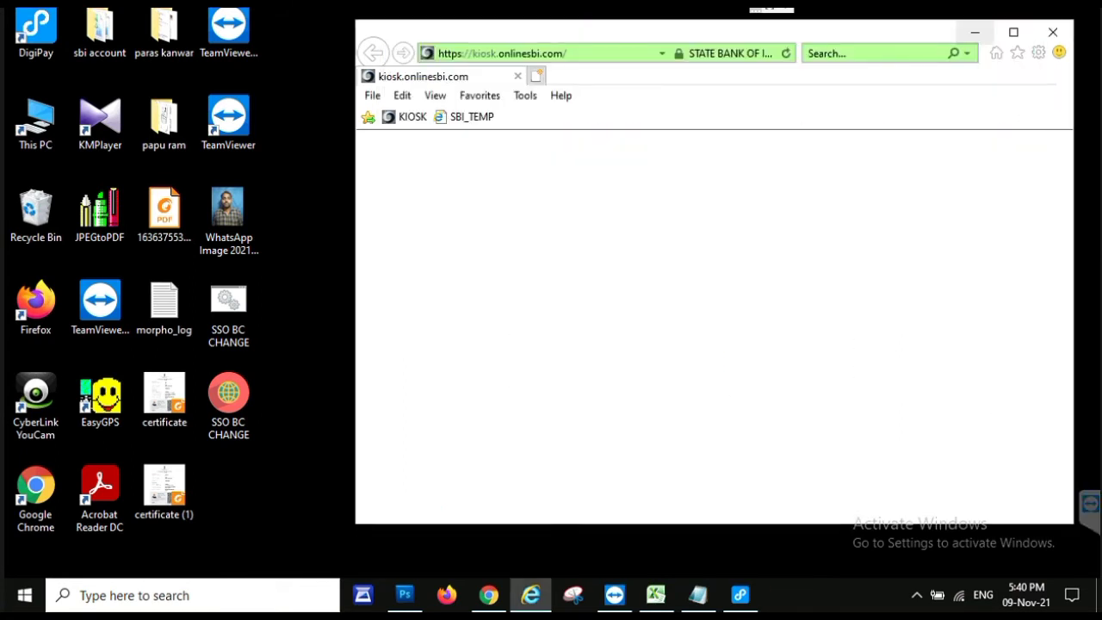
# Step: Minimize the kiosk browser, discard the unsaved Notepad note, and close the setup console
pyautogui.click(975, 32)
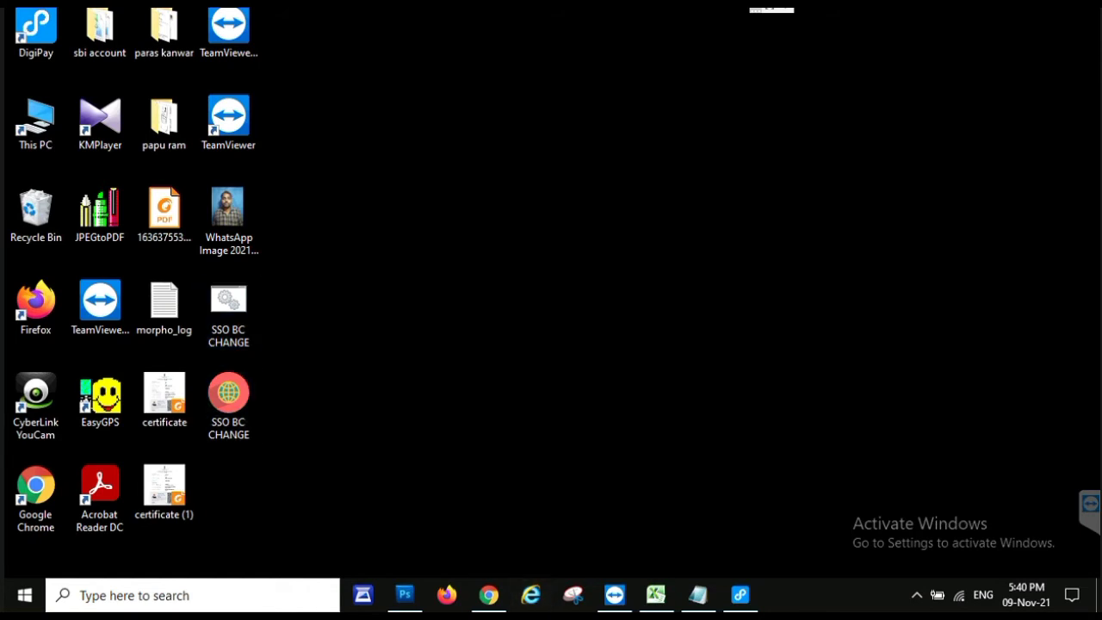
pyautogui.click(698, 595)
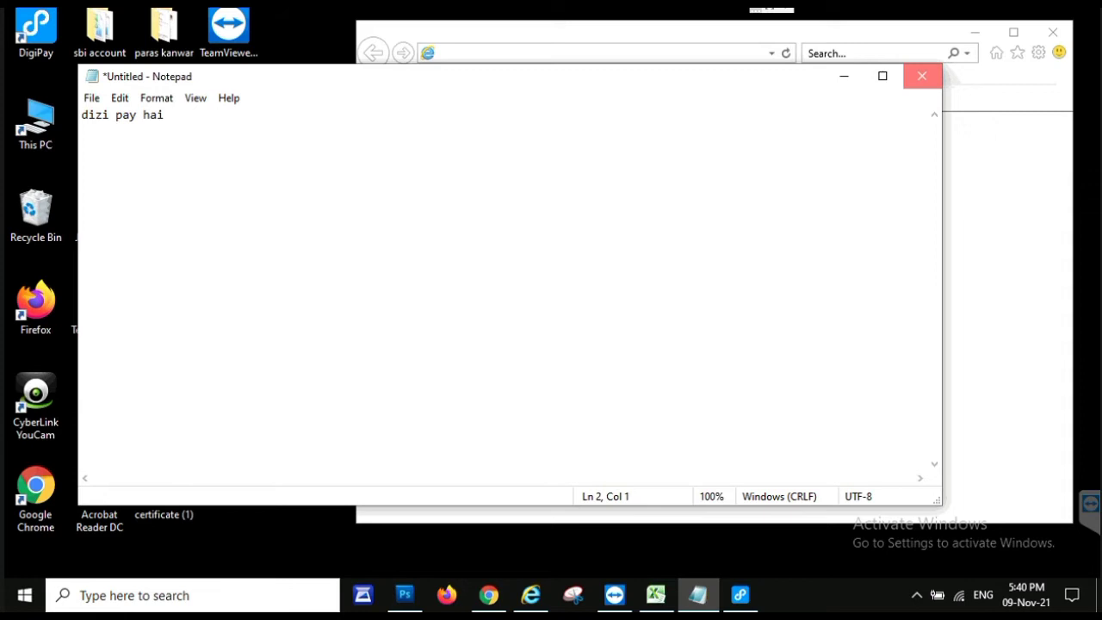
pyautogui.click(922, 76)
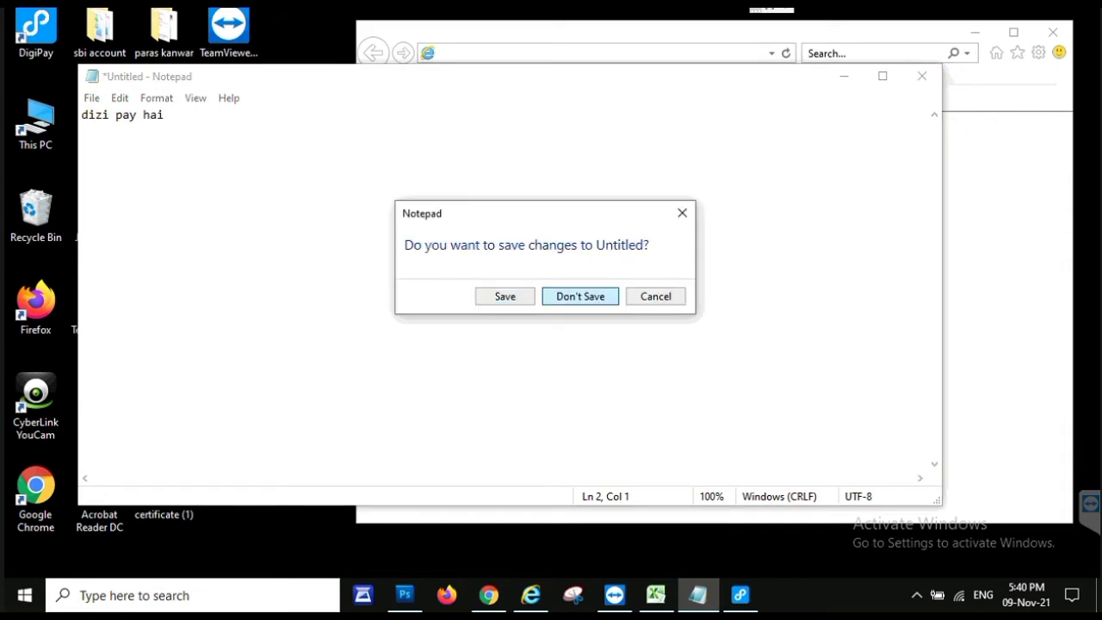
pyautogui.press('Return')
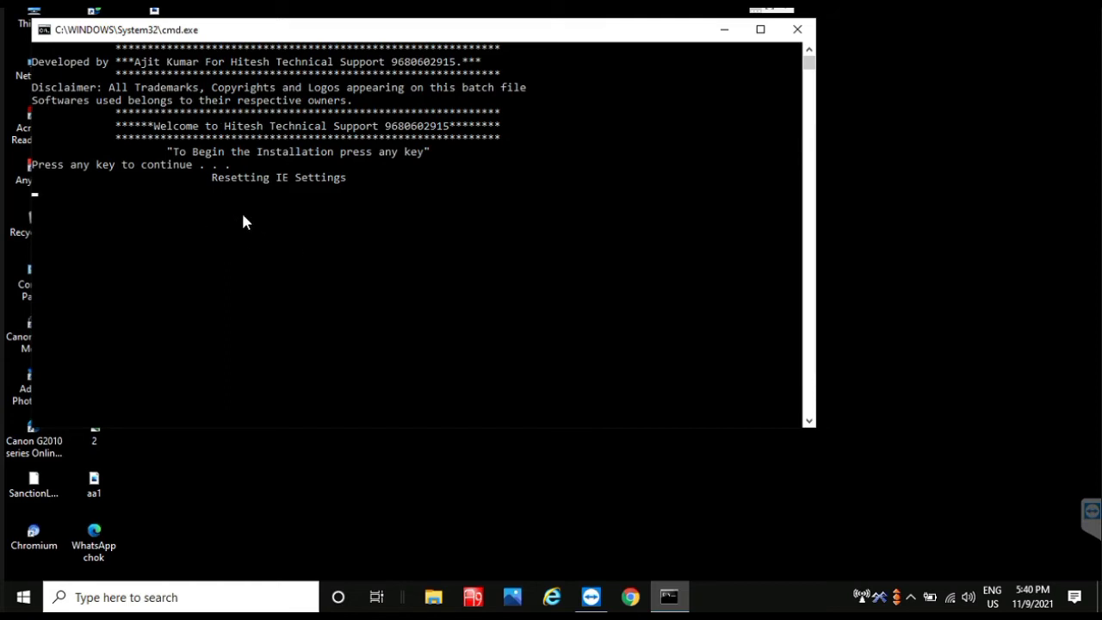
pyautogui.click(800, 34)
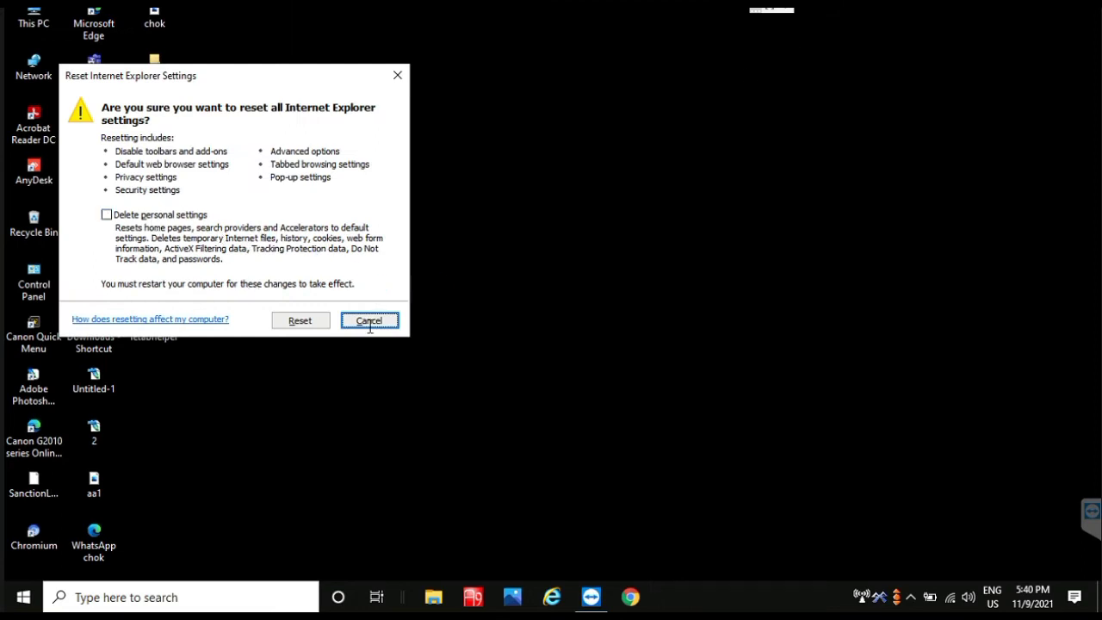
# Step: Cancel the IE reset prompt and run the C: Mantra setup batch file as administrator
pyautogui.click(370, 323)
pyautogui.doubleClick(41, 17)
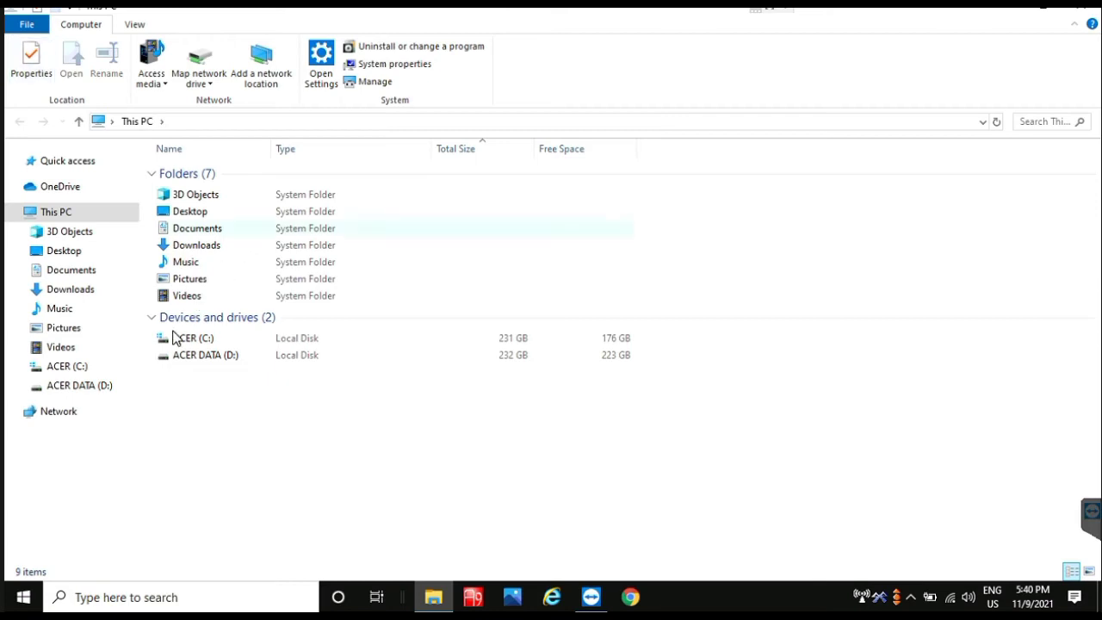
pyautogui.click(187, 341)
pyautogui.doubleClick(187, 342)
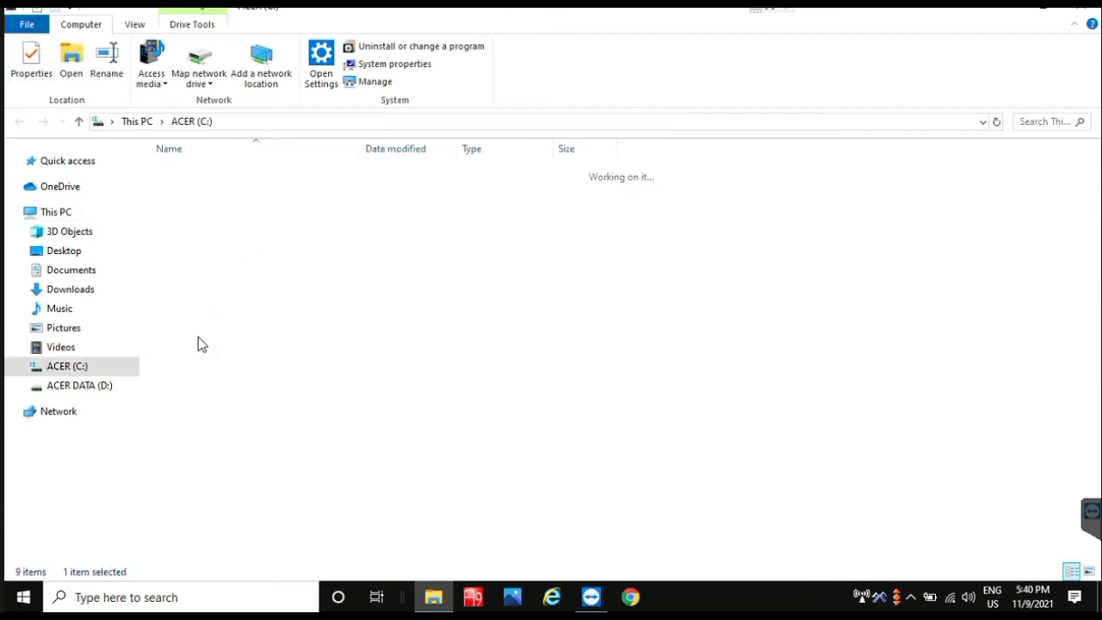
pyautogui.doubleClick(231, 189)
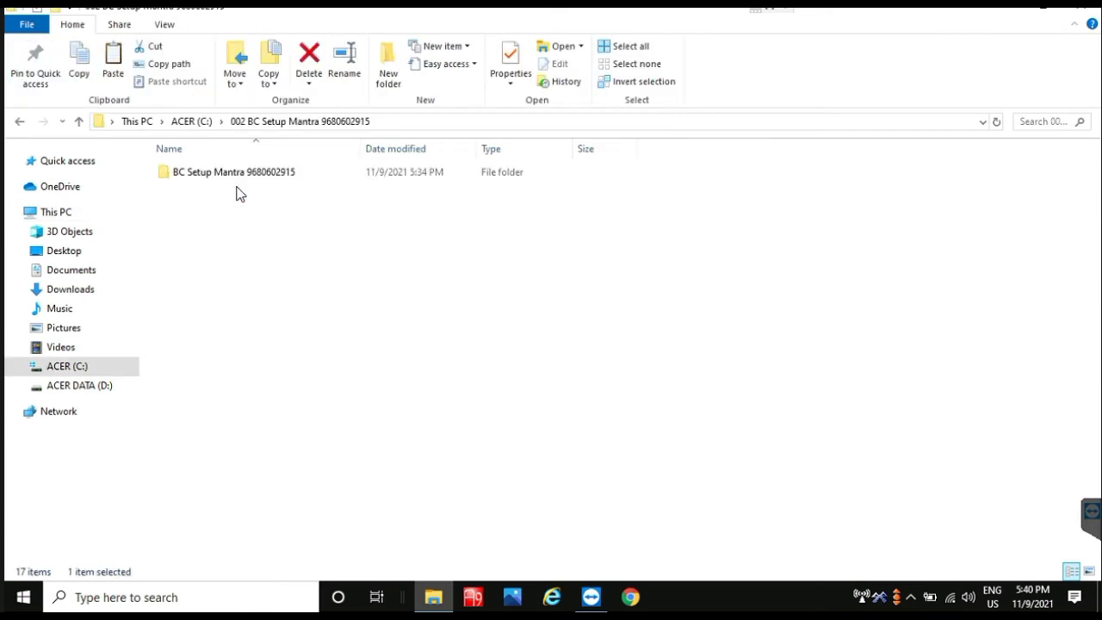
pyautogui.doubleClick(215, 179)
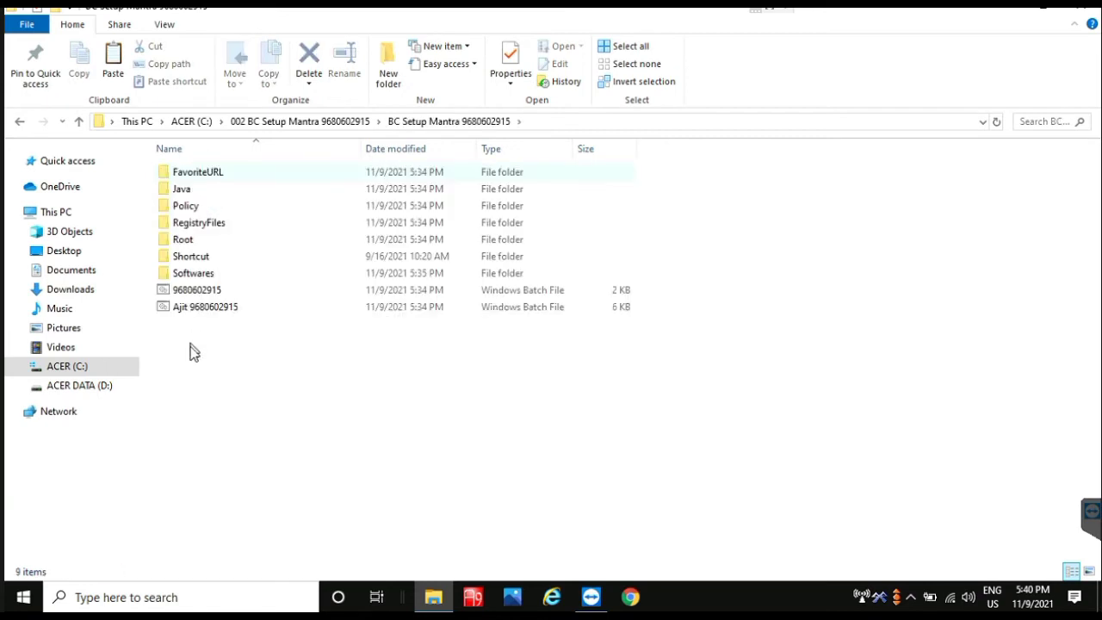
pyautogui.click(187, 311)
pyautogui.rightClick(186, 312)
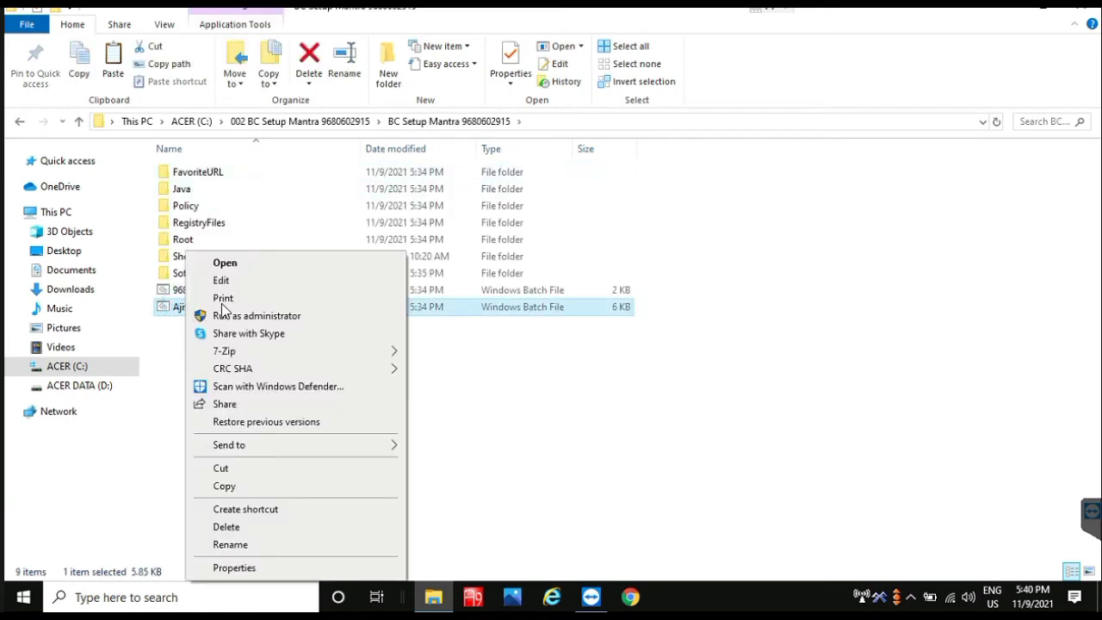
pyautogui.click(222, 315)
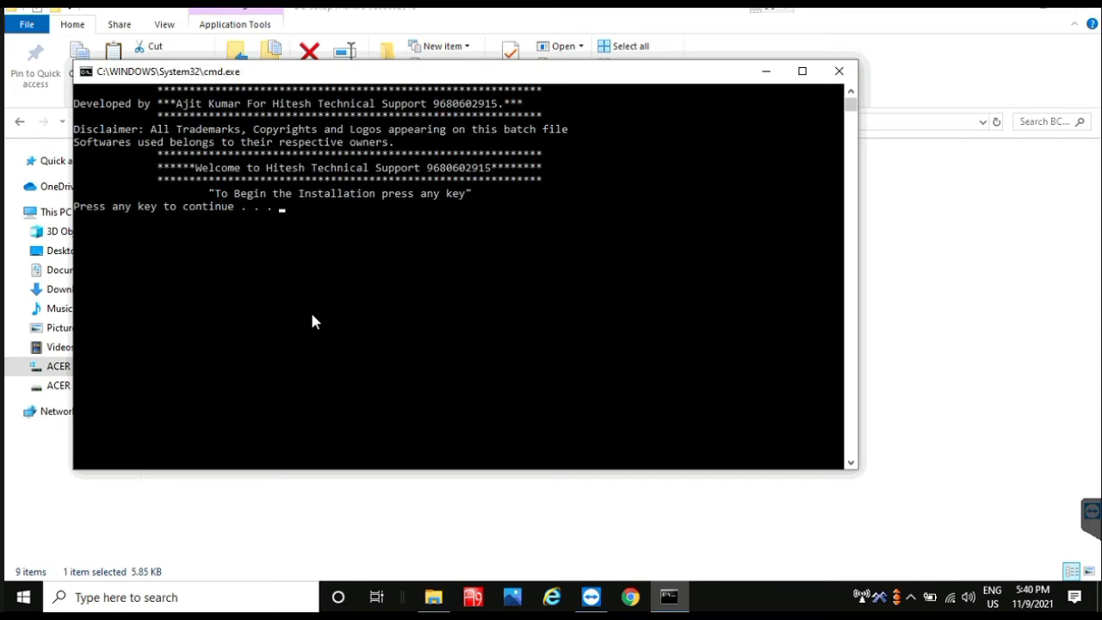
# Step: Reset Internet Explorer with Delete personal settings ticked, then dismiss the RD Services message
pyautogui.press('Return')
pyautogui.click(184, 256)
pyautogui.click(343, 362)
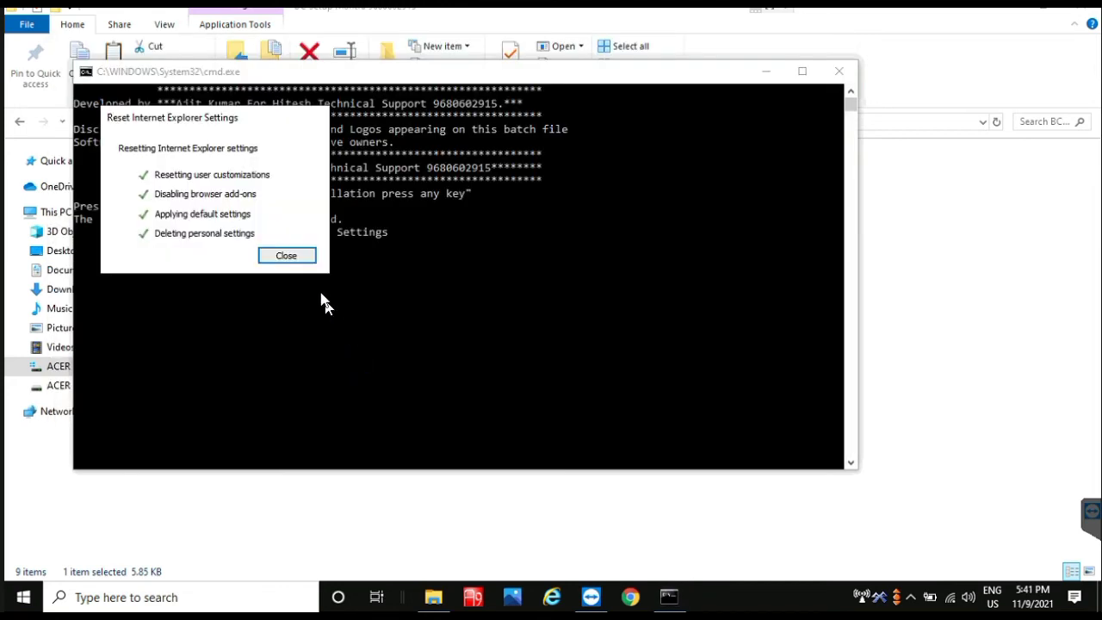
pyautogui.click(287, 256)
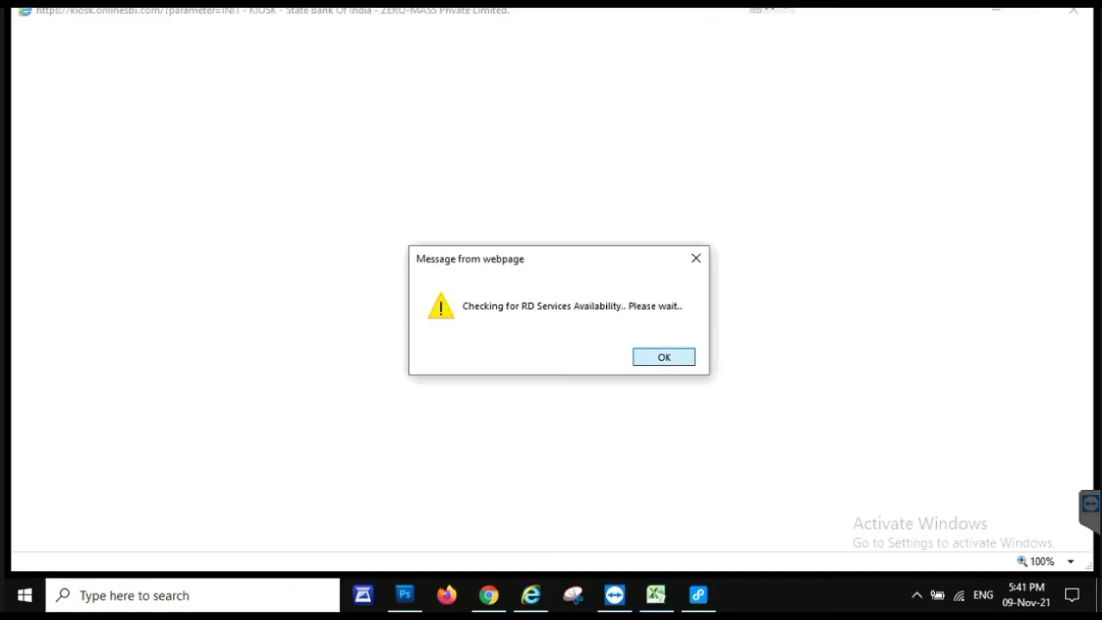
pyautogui.press('Return')
pyautogui.press('Return')
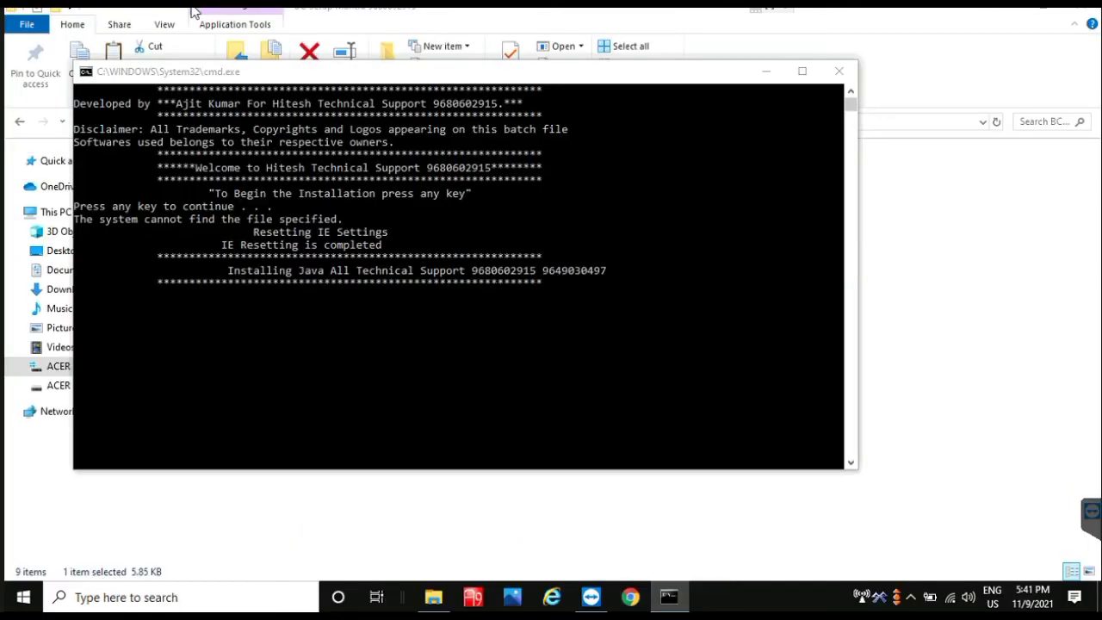
# Step: Install Java, close its completion notice, and continue past the MFS100Driver setup welcome
pyautogui.click(336, 222)
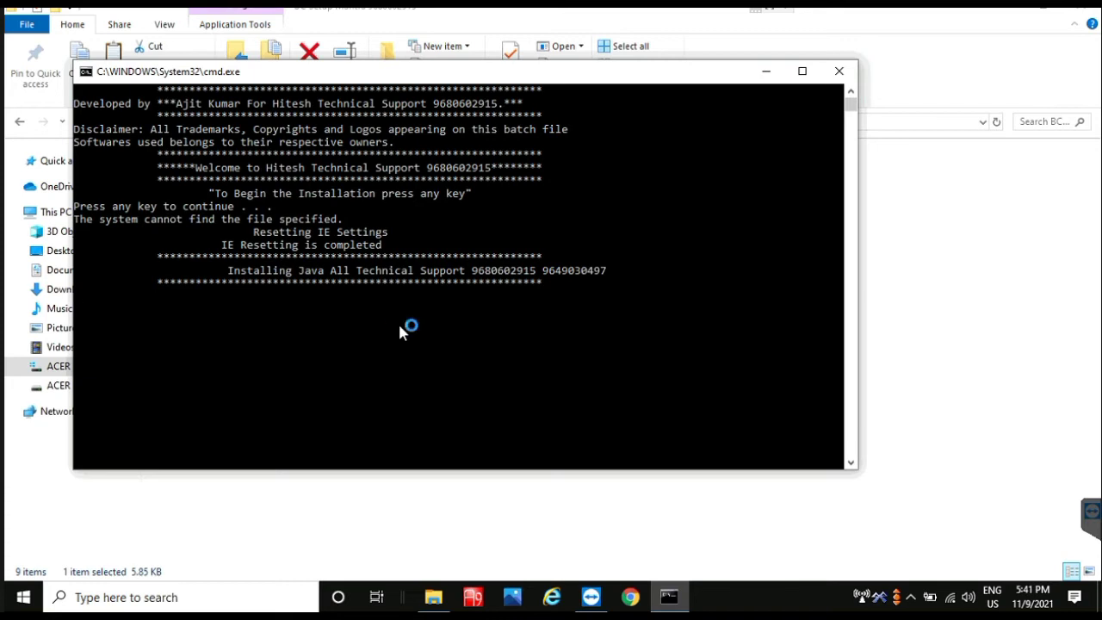
pyautogui.click(663, 440)
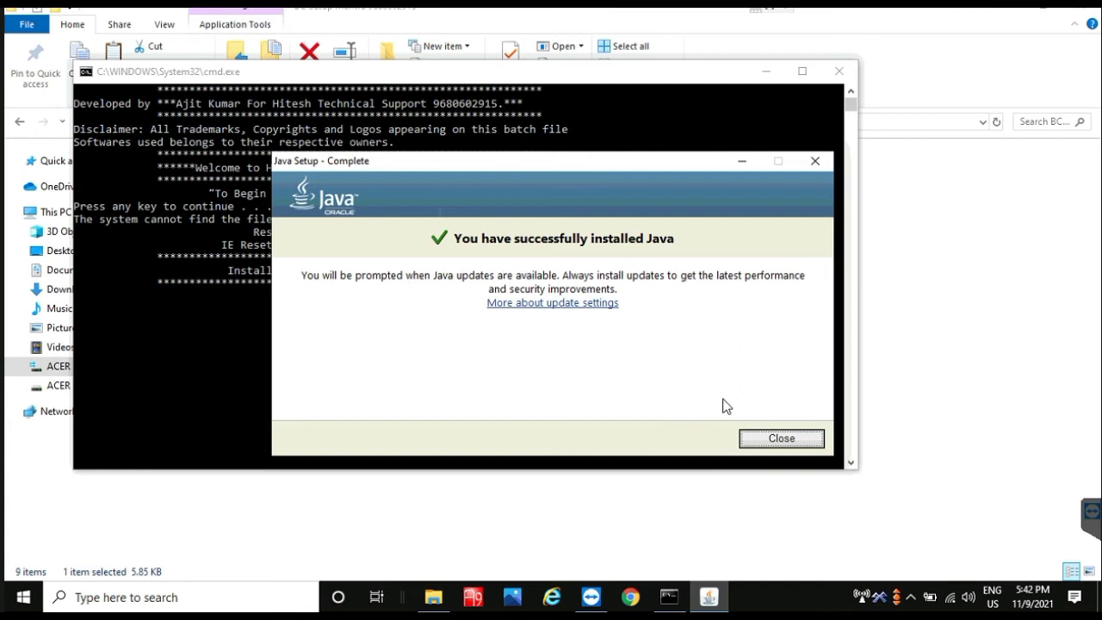
pyautogui.click(794, 443)
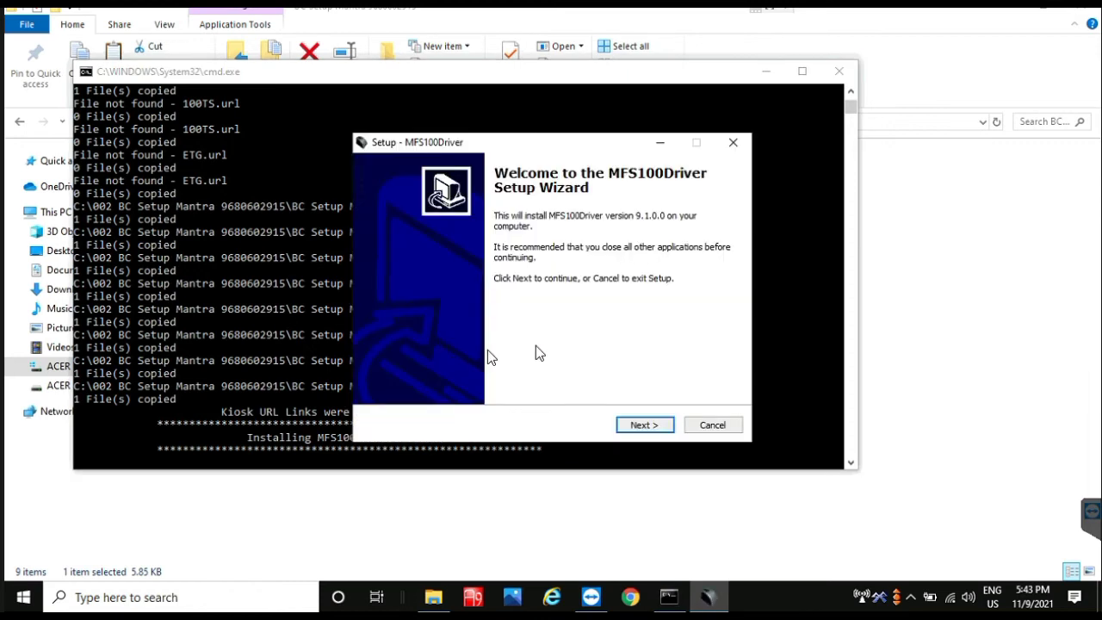
pyautogui.click(642, 424)
# Step: Install MFS100Driver 9.1.0.0 to completion, closing the stray Explorer window and refreshing the desktop
pyautogui.click(643, 424)
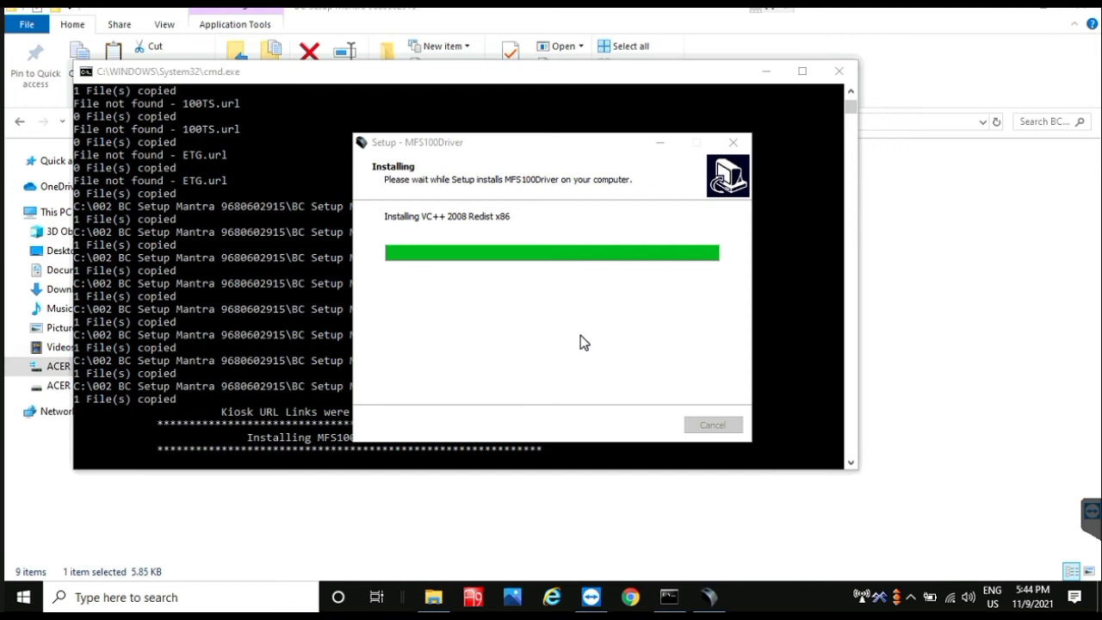
pyautogui.click(1021, 12)
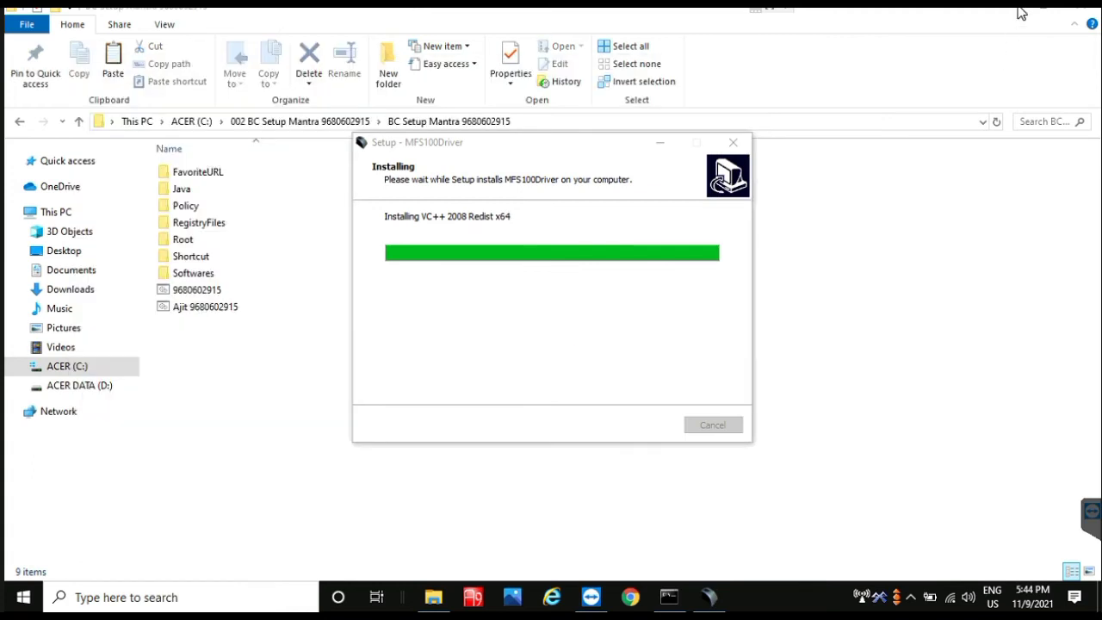
pyautogui.click(1081, 17)
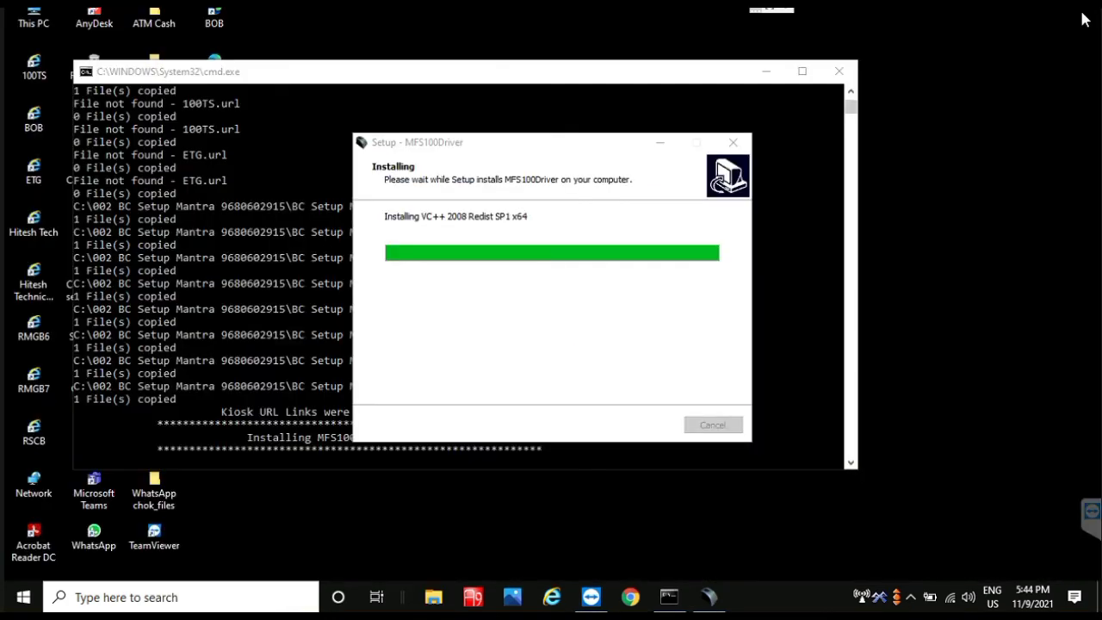
pyautogui.rightClick(964, 197)
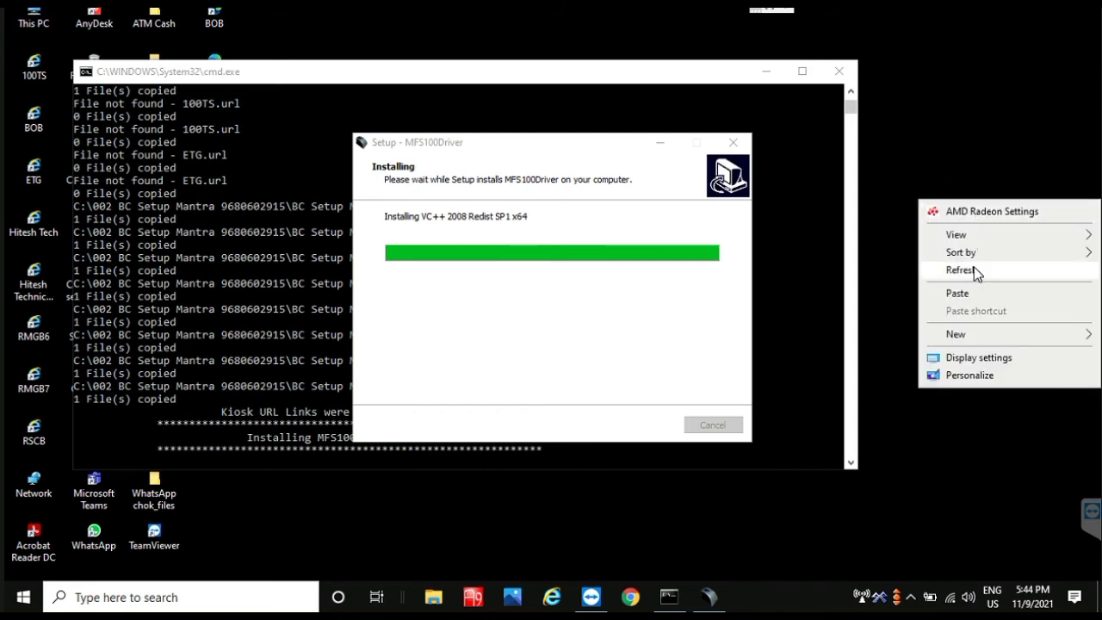
pyautogui.click(974, 269)
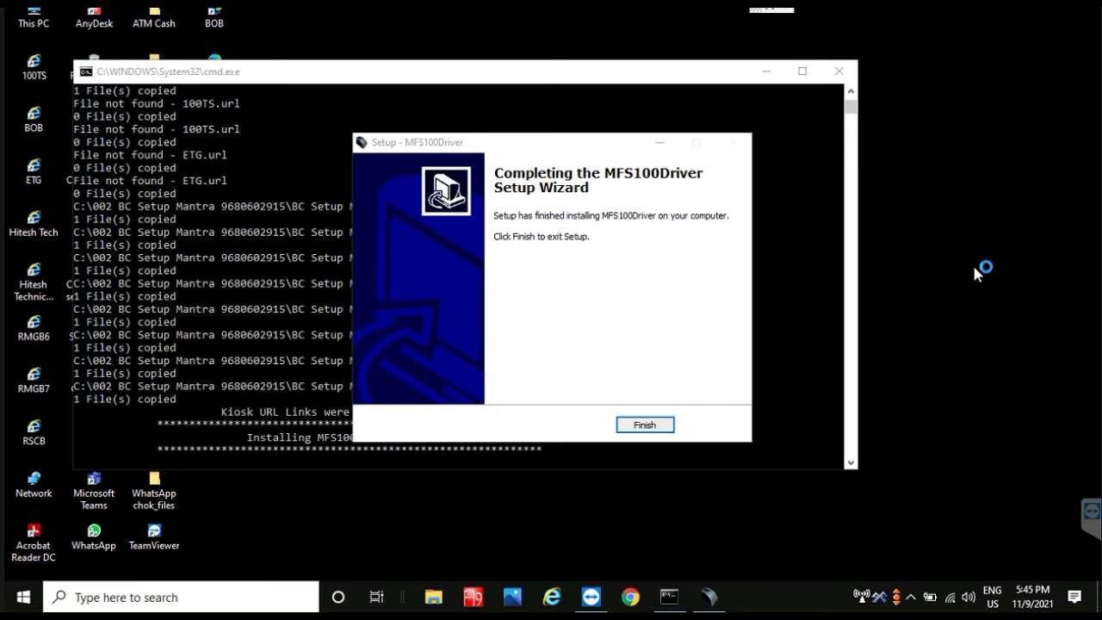
pyautogui.click(645, 425)
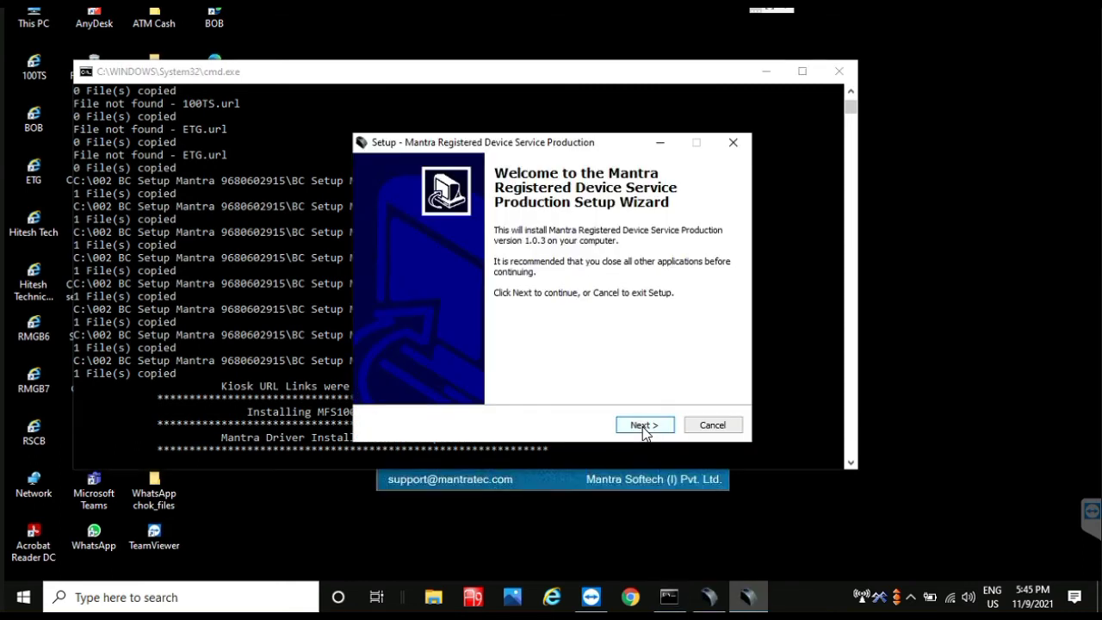
# Step: Install Mantra RD Service with the default Start Menu folder
pyautogui.click(644, 424)
pyautogui.click(643, 427)
pyautogui.click(644, 427)
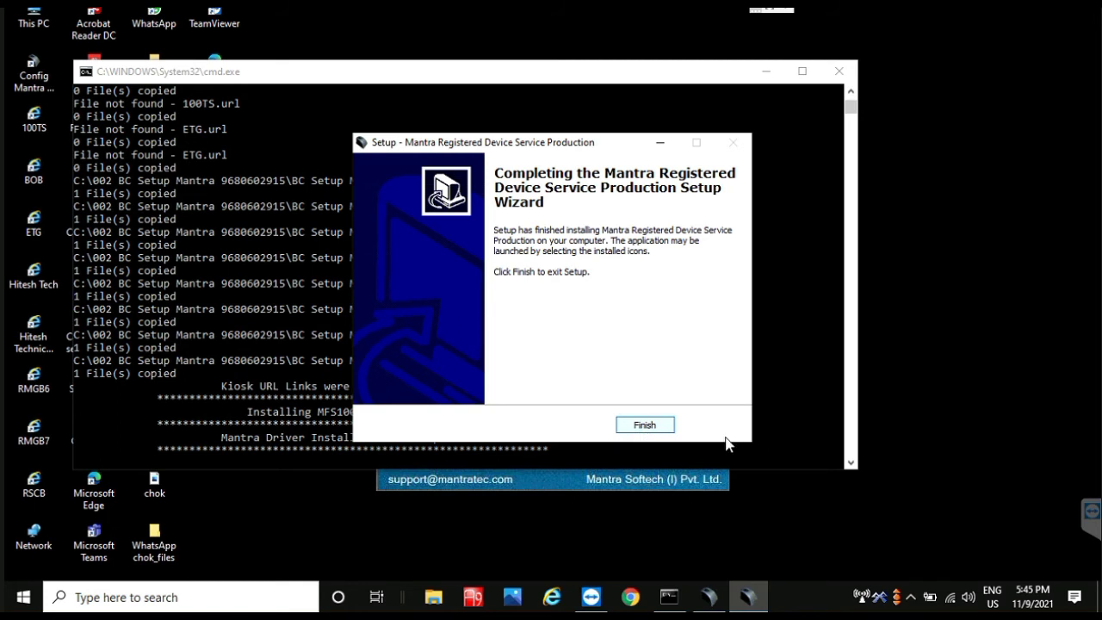
pyautogui.click(651, 424)
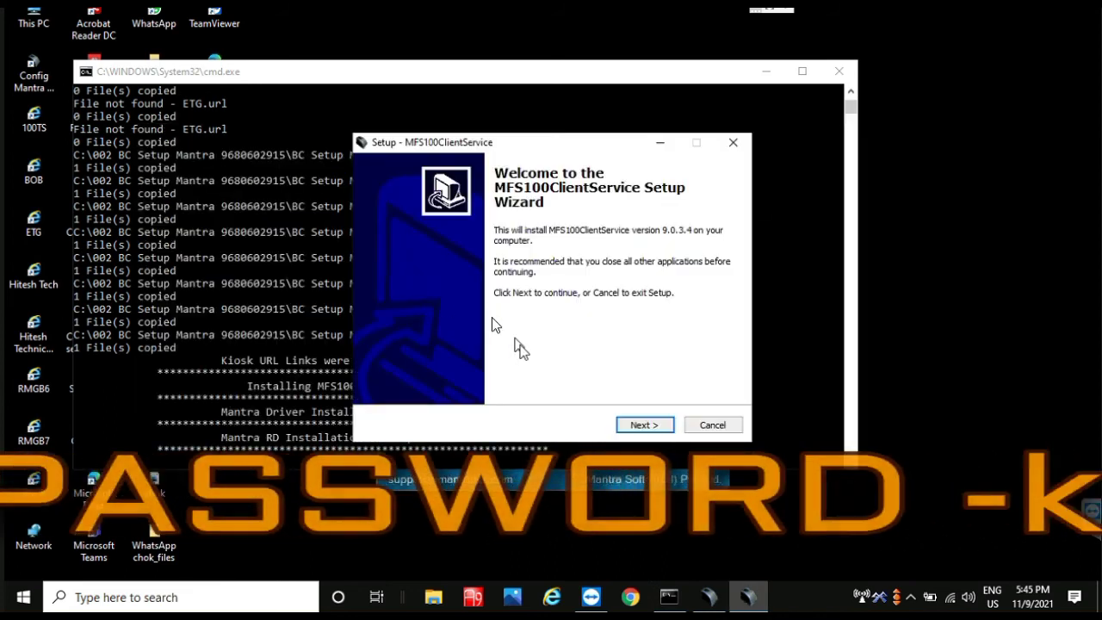
# Step: Install MFS100ClientService, keeping the old app version, and finish with certificate and test page
pyautogui.click(655, 428)
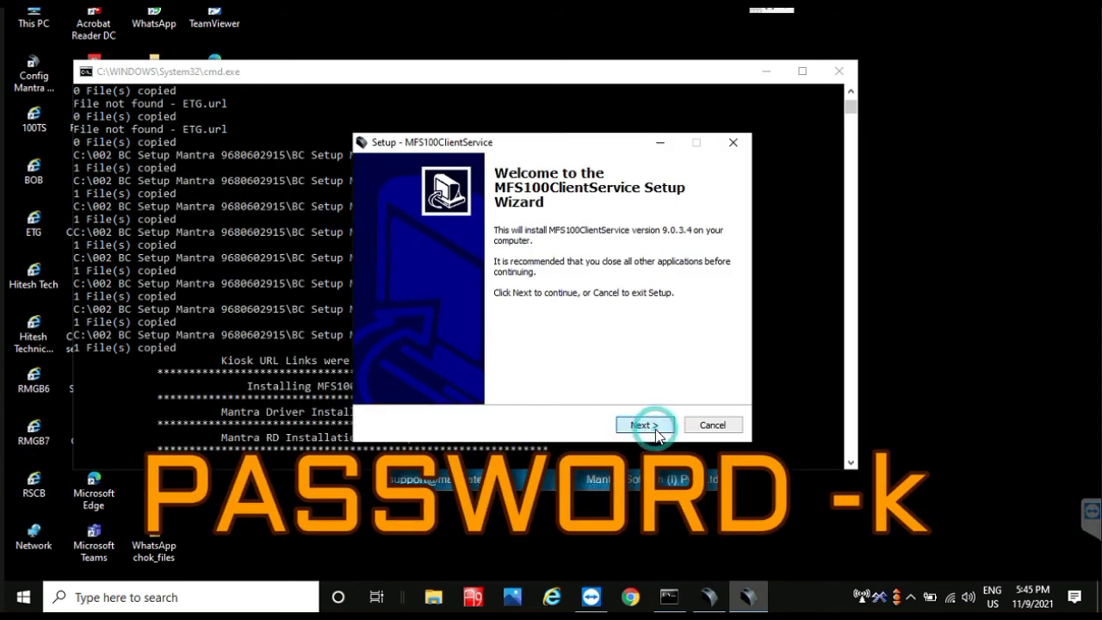
pyautogui.click(652, 425)
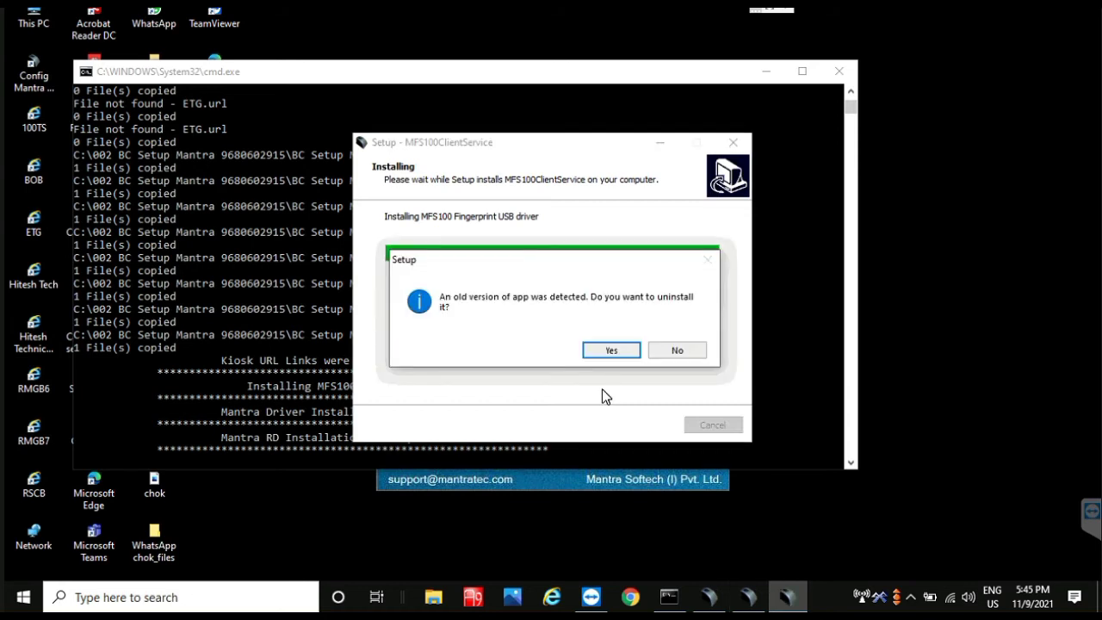
pyautogui.click(678, 351)
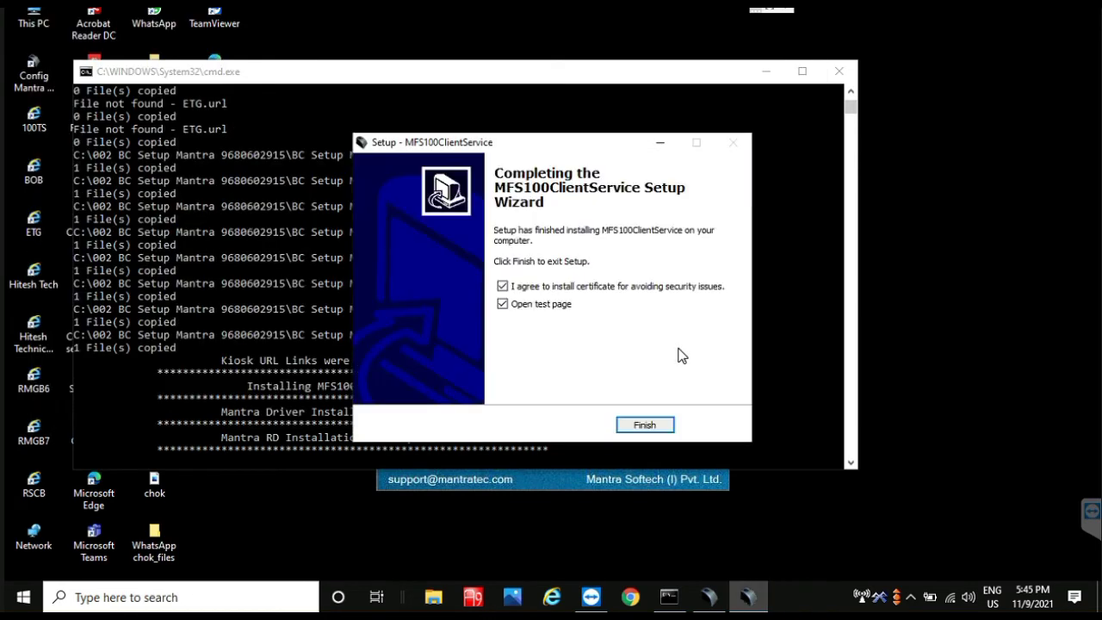
pyautogui.click(644, 425)
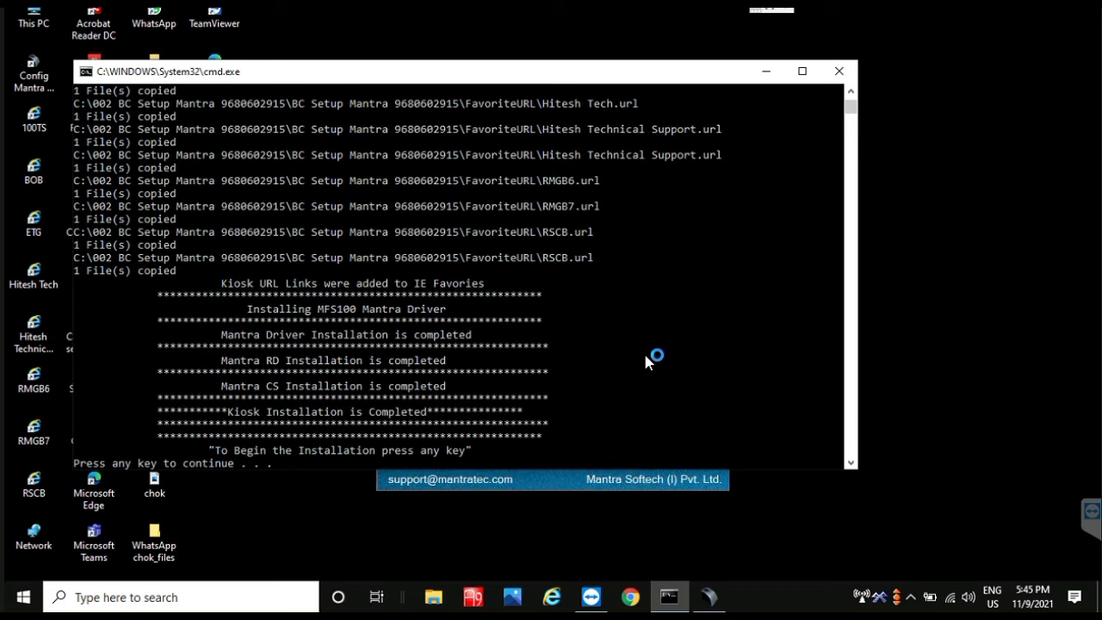
pyautogui.press('Return')
# Step: Dismiss the Capture Success message, exit the MFS100 test application and close Edge
pyautogui.click(440, 248)
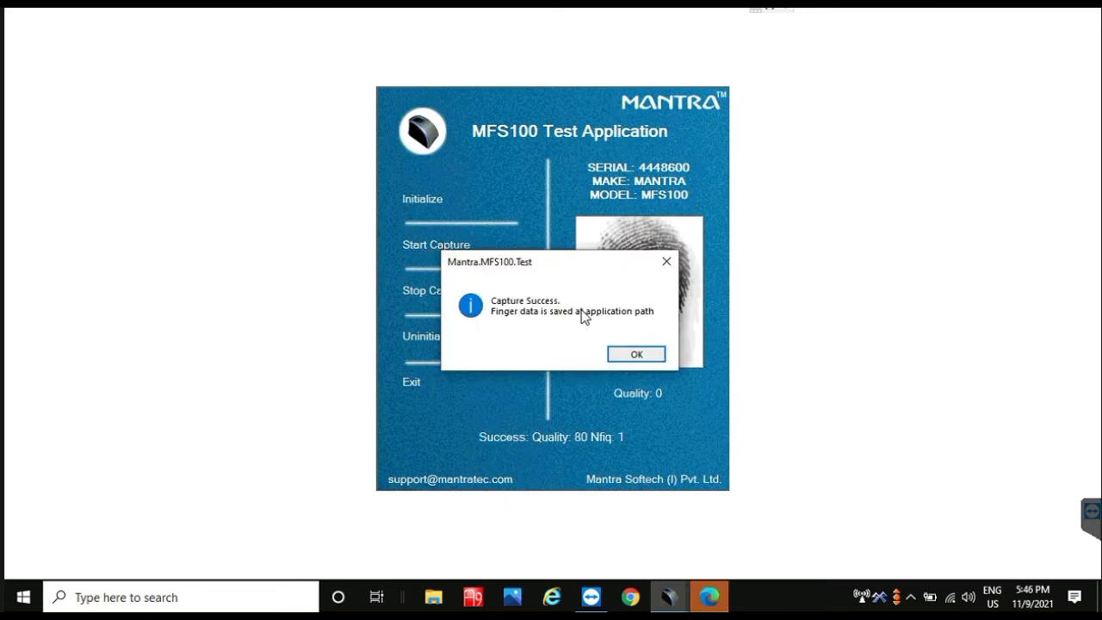
pyautogui.click(623, 356)
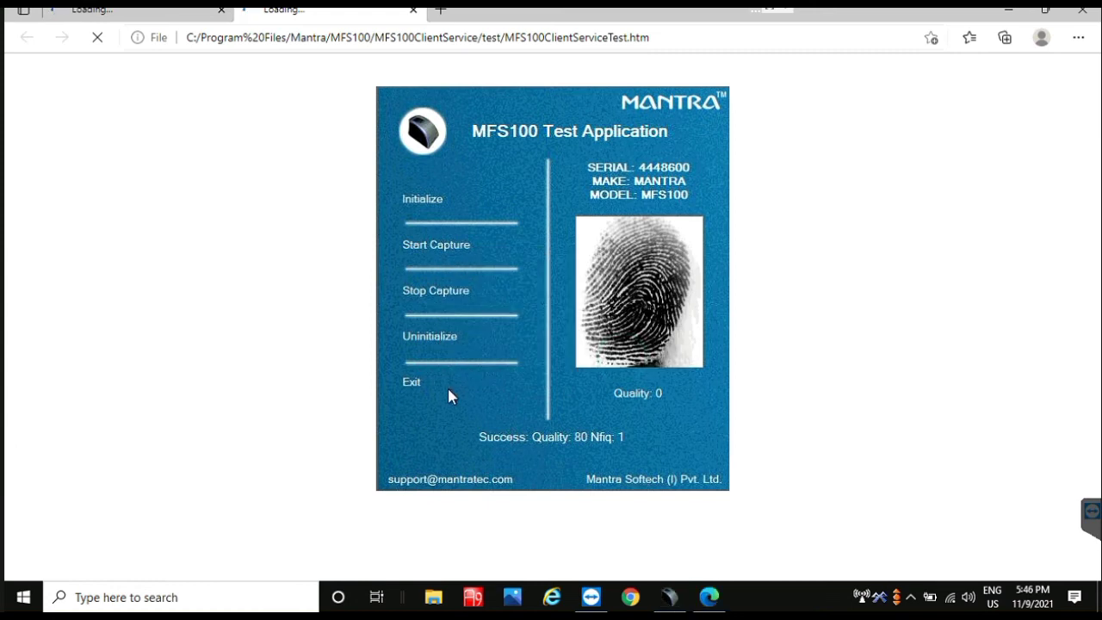
pyautogui.click(402, 384)
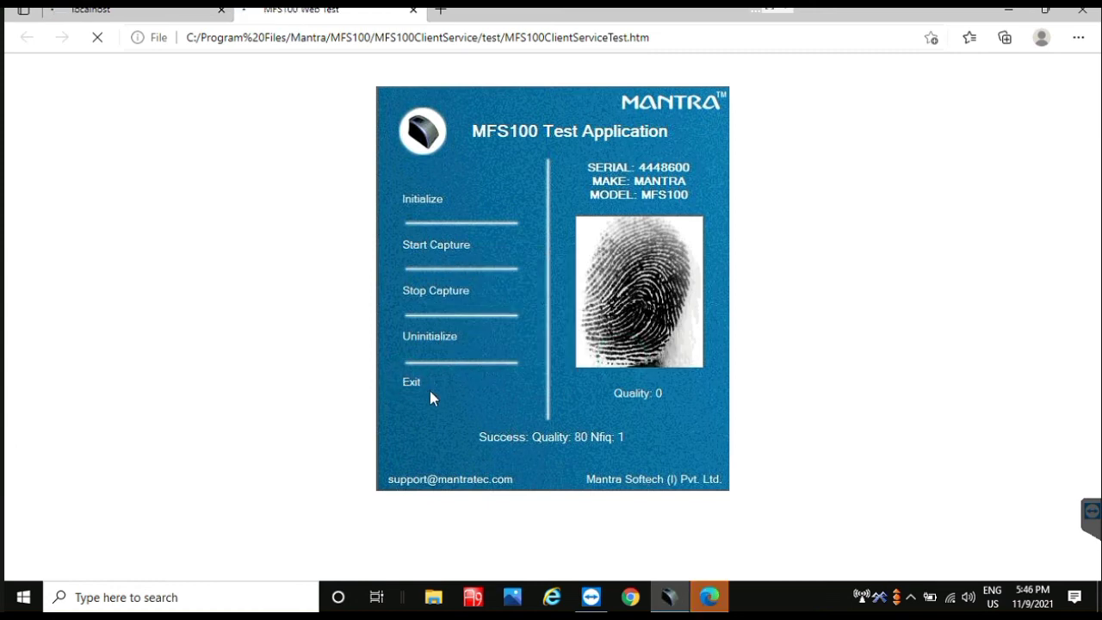
pyautogui.click(408, 384)
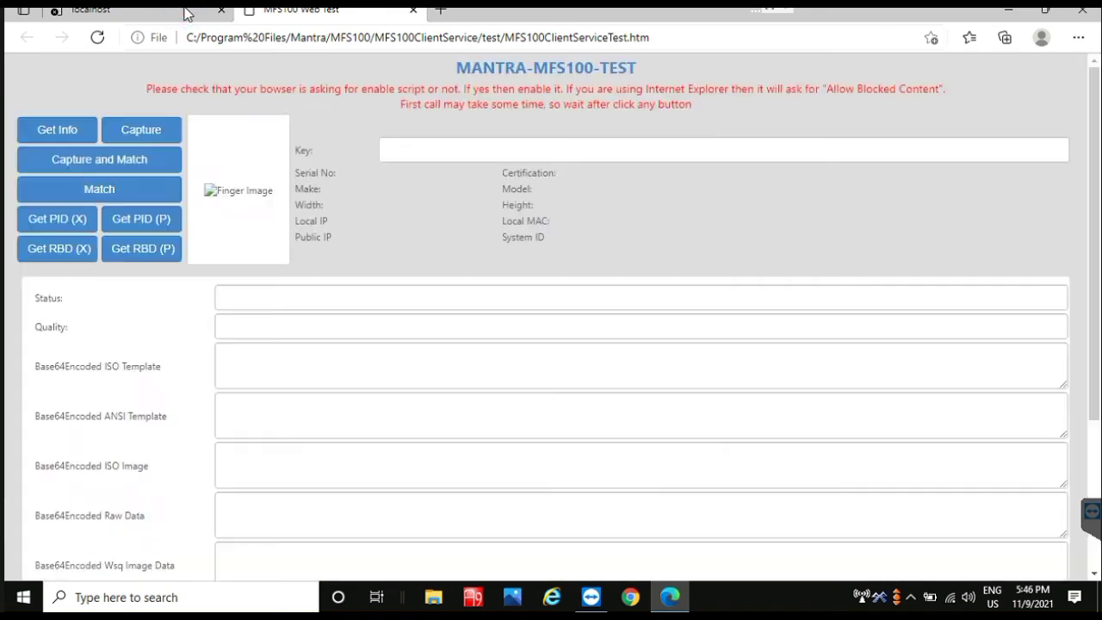
pyautogui.click(185, 11)
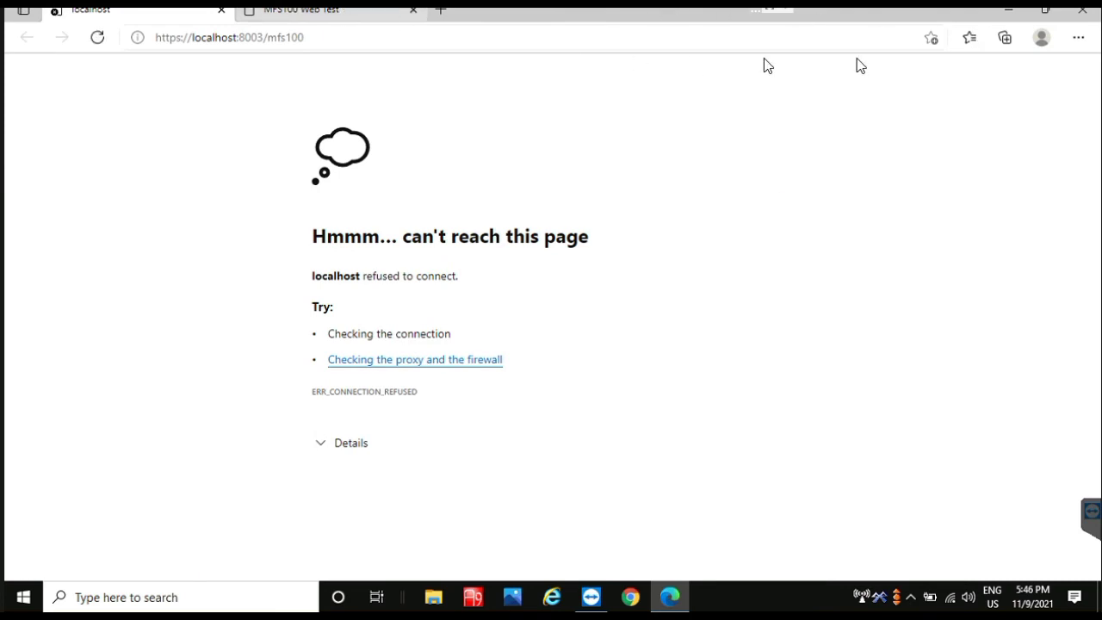
pyautogui.click(1082, 10)
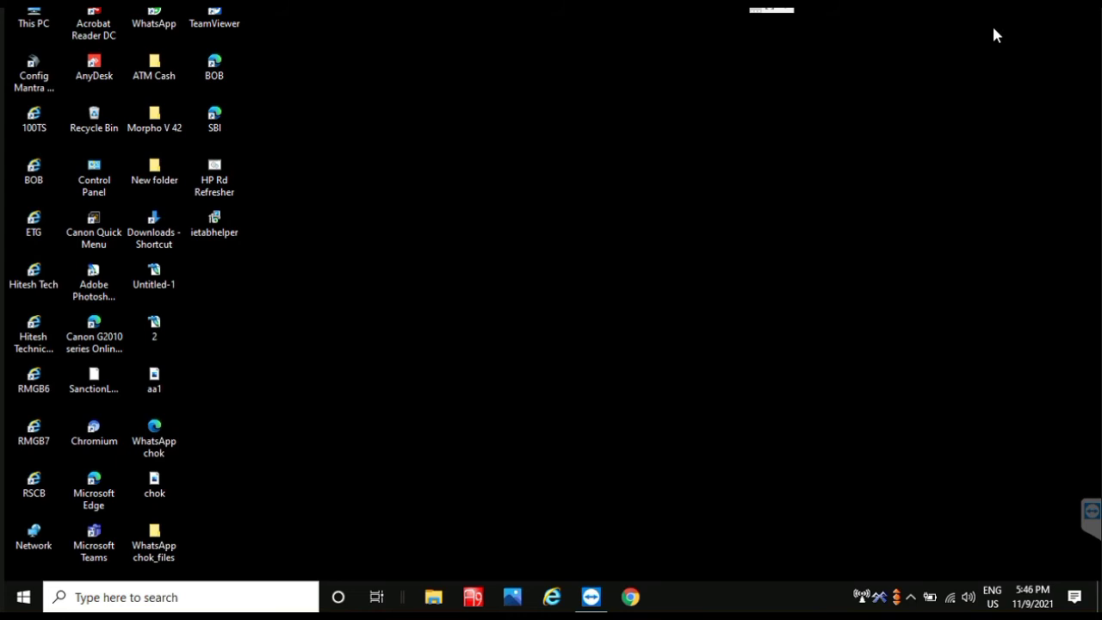
# Step: Launch Internet Explorer, accept about:blank as its home page, and bring up Internet Options
pyautogui.click(551, 599)
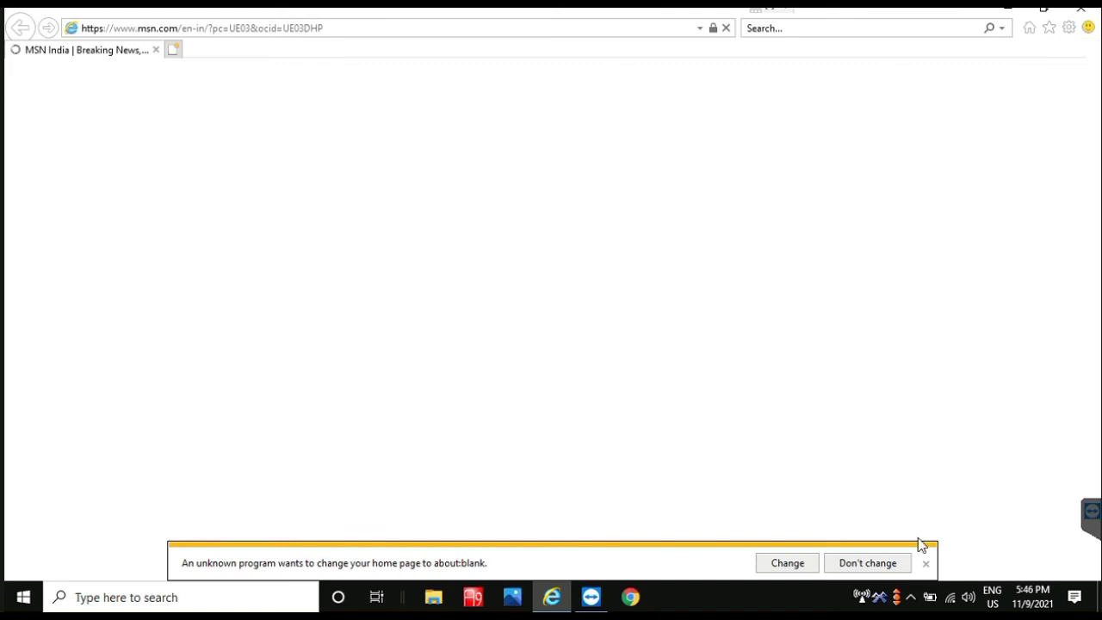
pyautogui.click(787, 564)
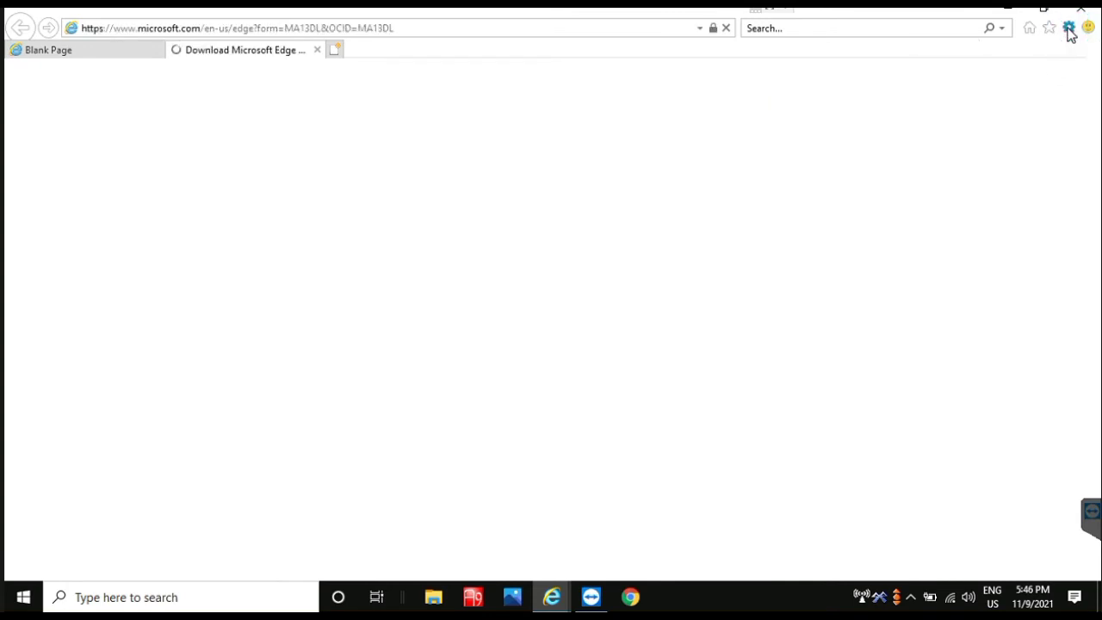
pyautogui.click(1068, 29)
pyautogui.click(1068, 29)
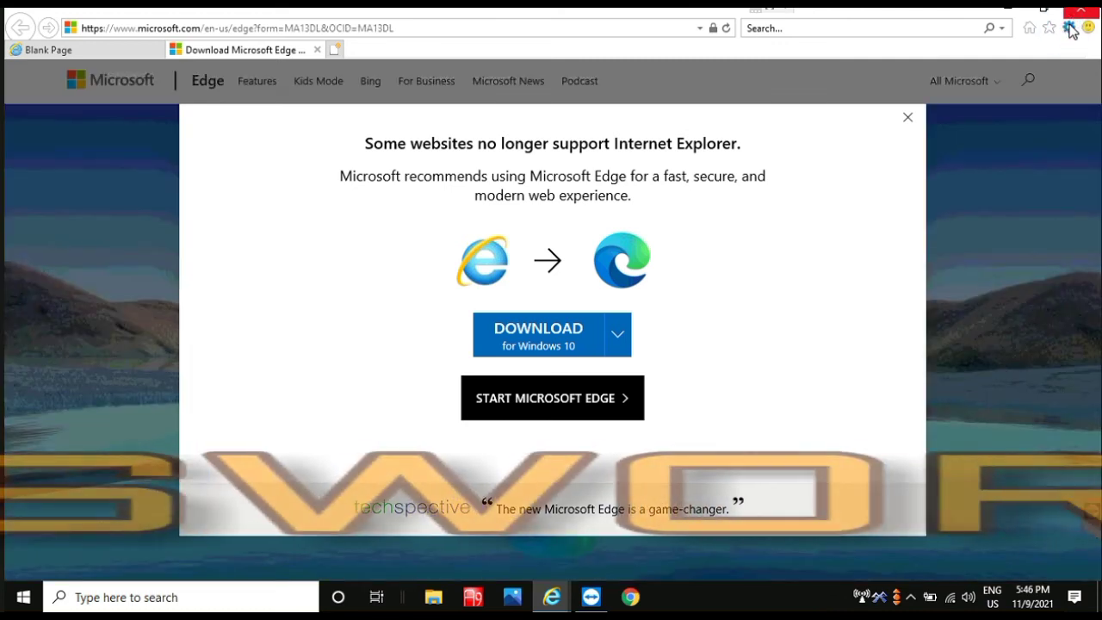
pyautogui.click(1072, 30)
pyautogui.click(875, 243)
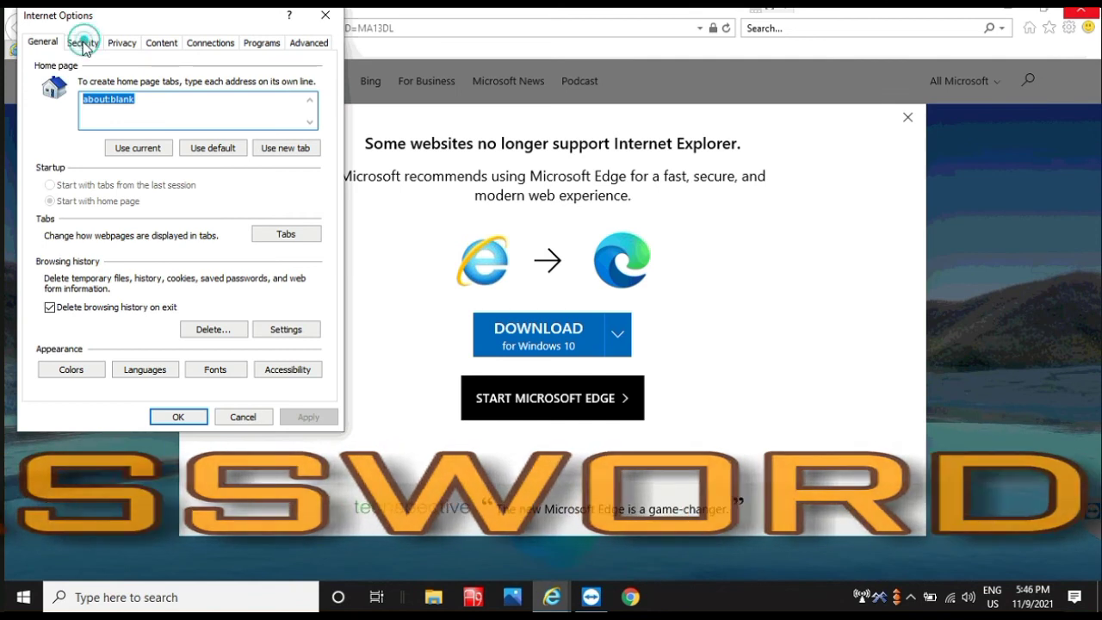
# Step: Set the Internet zone's custom level to enable signed and unsigned ActiveX downloads and unsafe ActiveX scripting
pyautogui.click(81, 42)
pyautogui.click(184, 330)
pyautogui.scroll(-5, 131, 194)
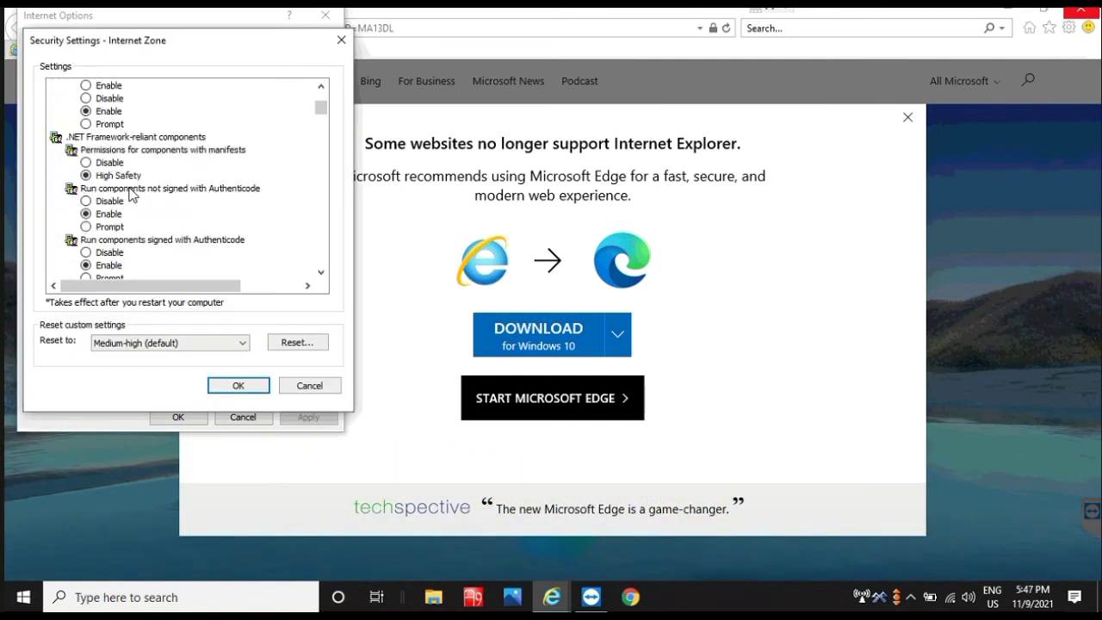
pyautogui.scroll(-4, 131, 194)
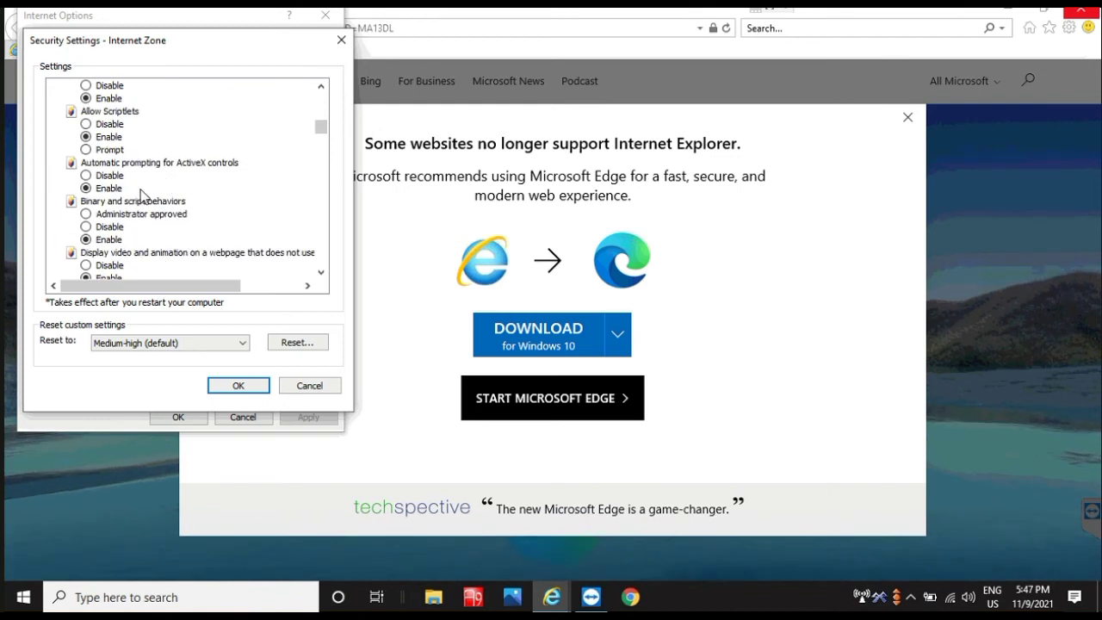
pyautogui.scroll(-4, 141, 196)
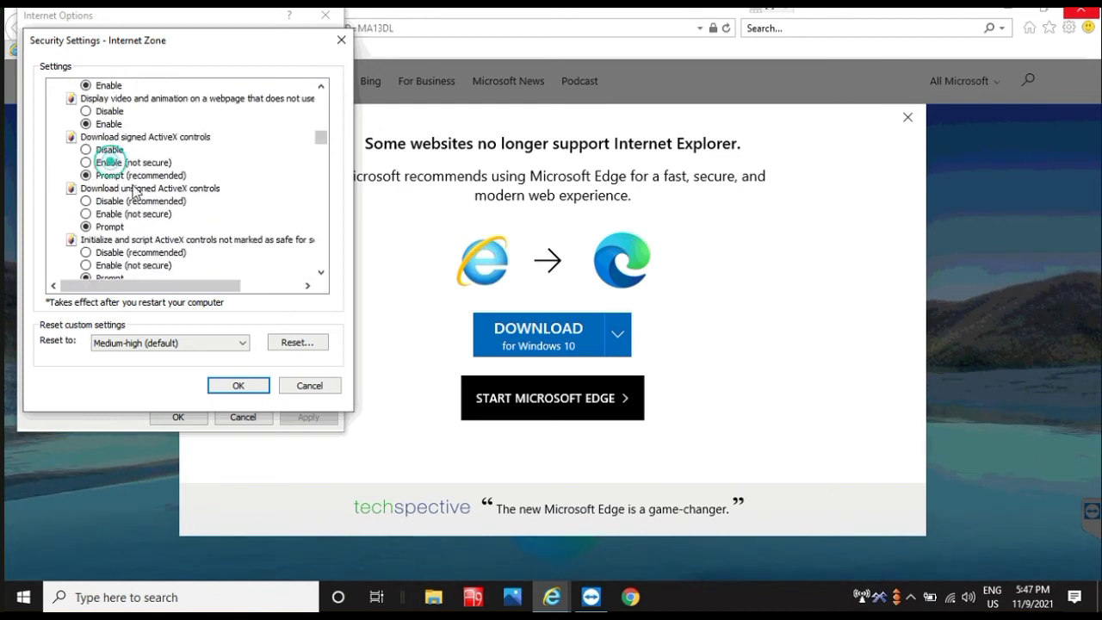
pyautogui.click(99, 162)
pyautogui.click(103, 213)
pyautogui.click(103, 266)
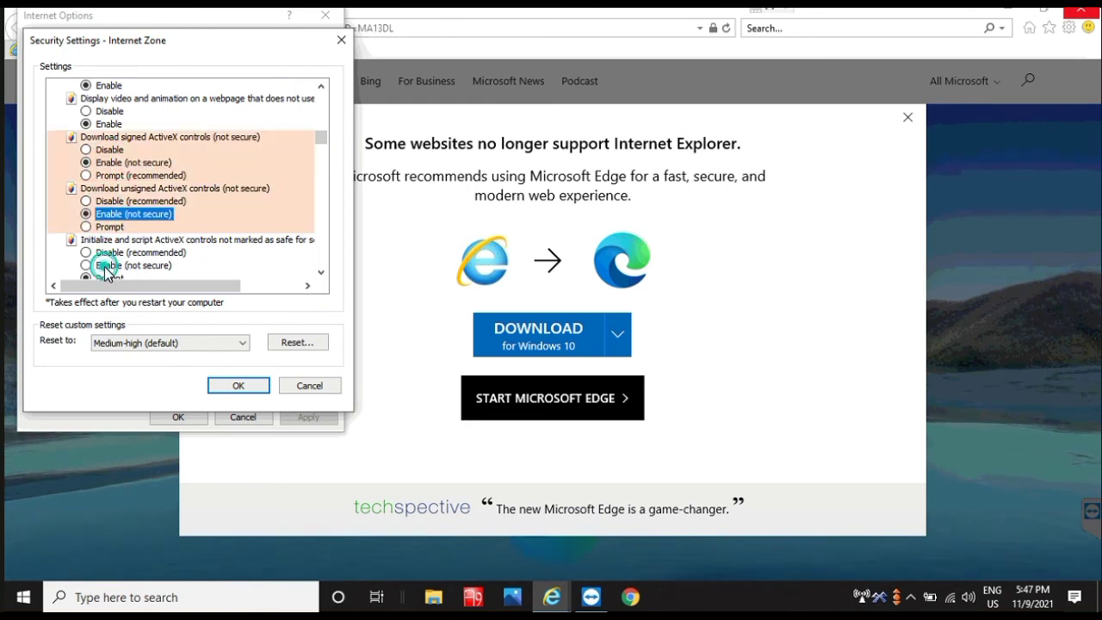
pyautogui.scroll(-6, 217, 260)
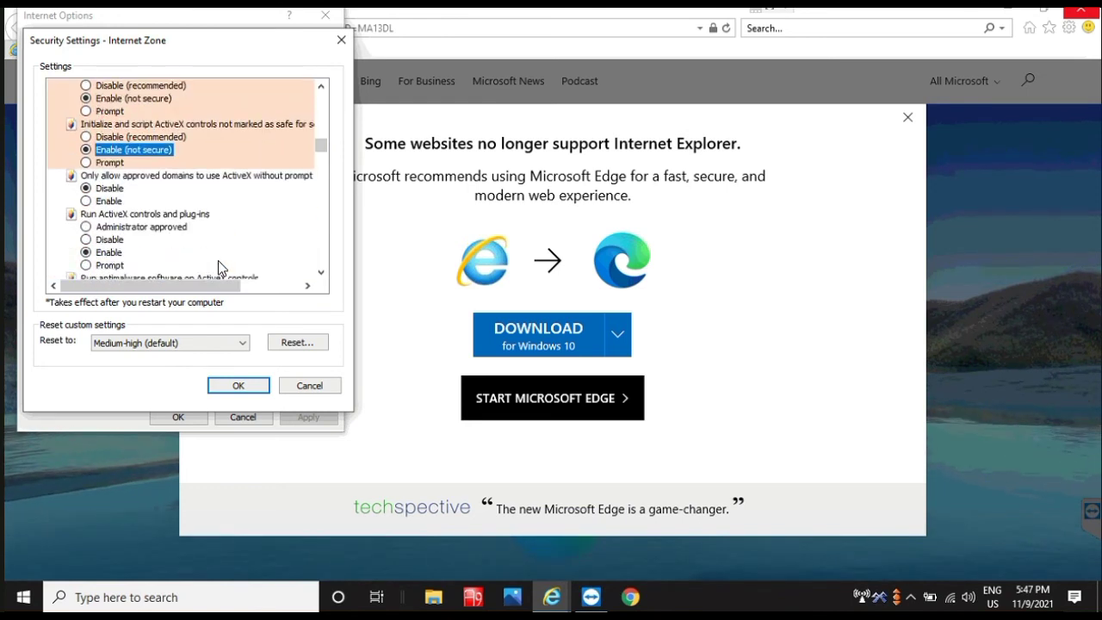
pyautogui.click(239, 387)
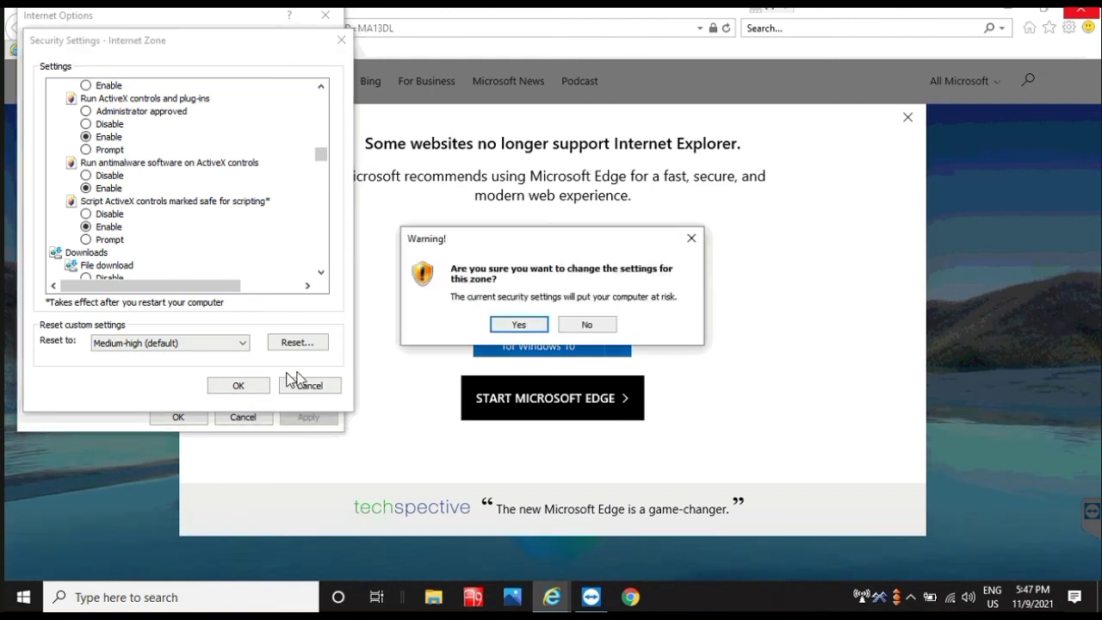
pyautogui.click(534, 323)
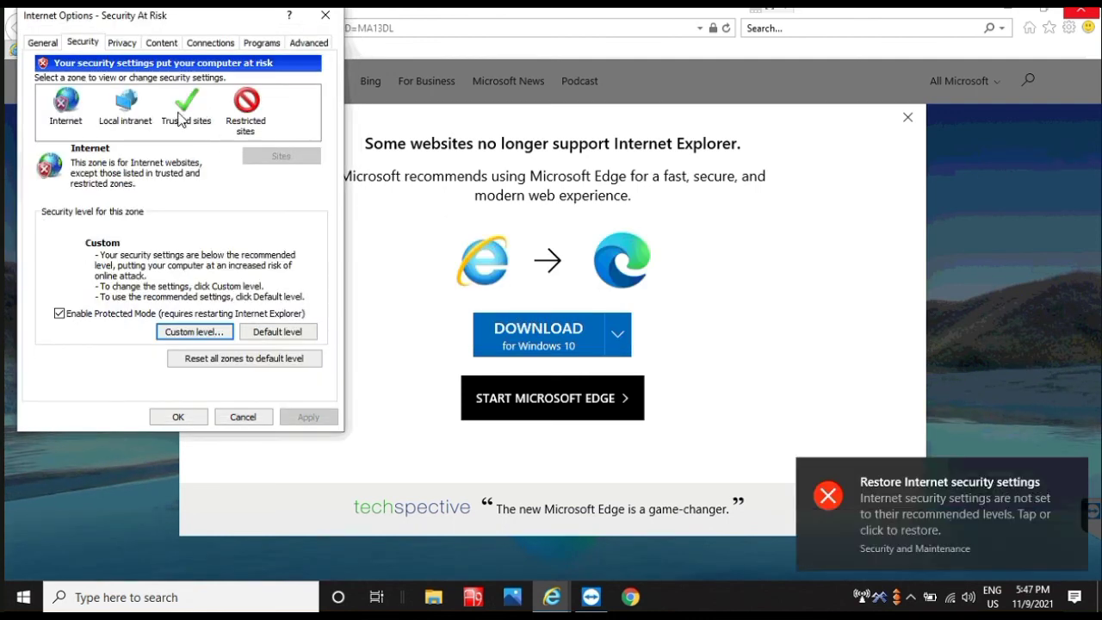
# Step: Enable antimalware scanning of ActiveX controls in the Trusted sites zone and save Internet Options
pyautogui.click(180, 116)
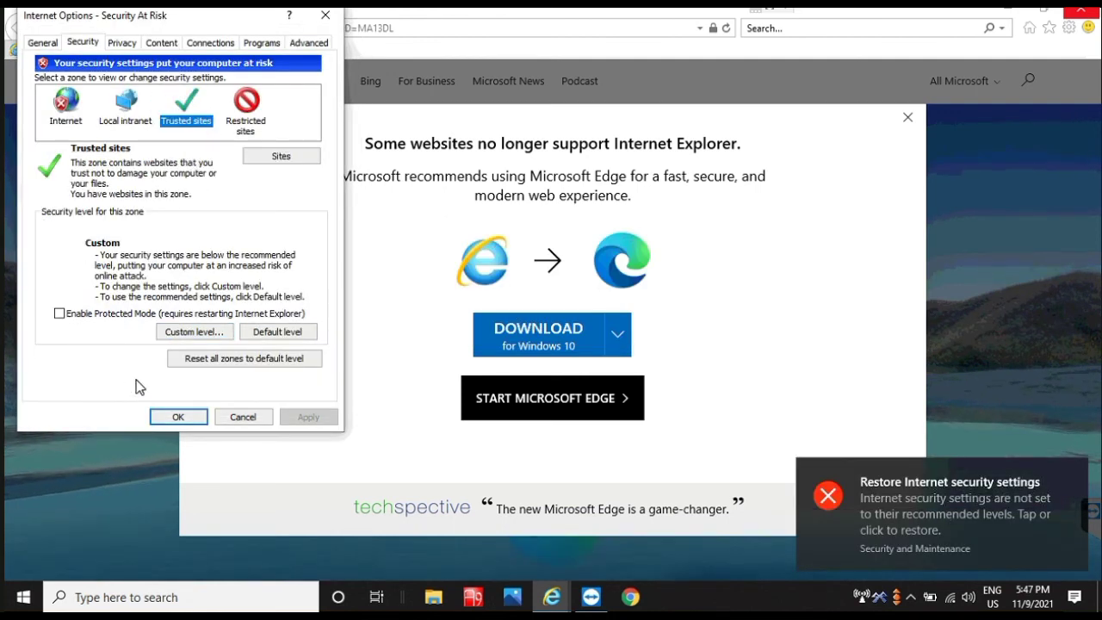
pyautogui.click(204, 336)
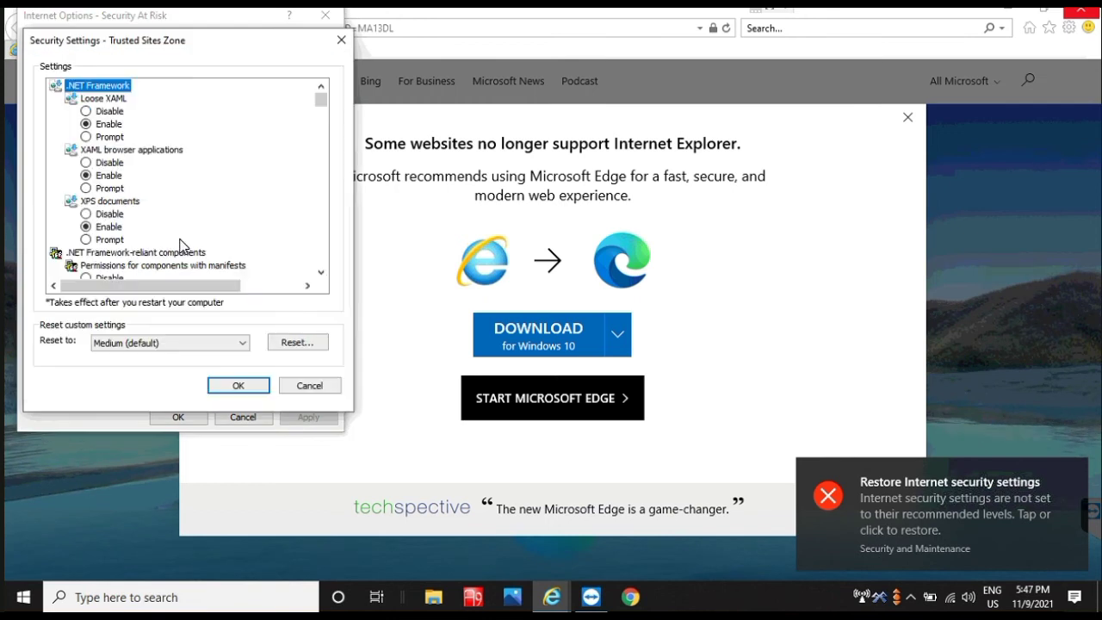
pyautogui.scroll(-15, 181, 246)
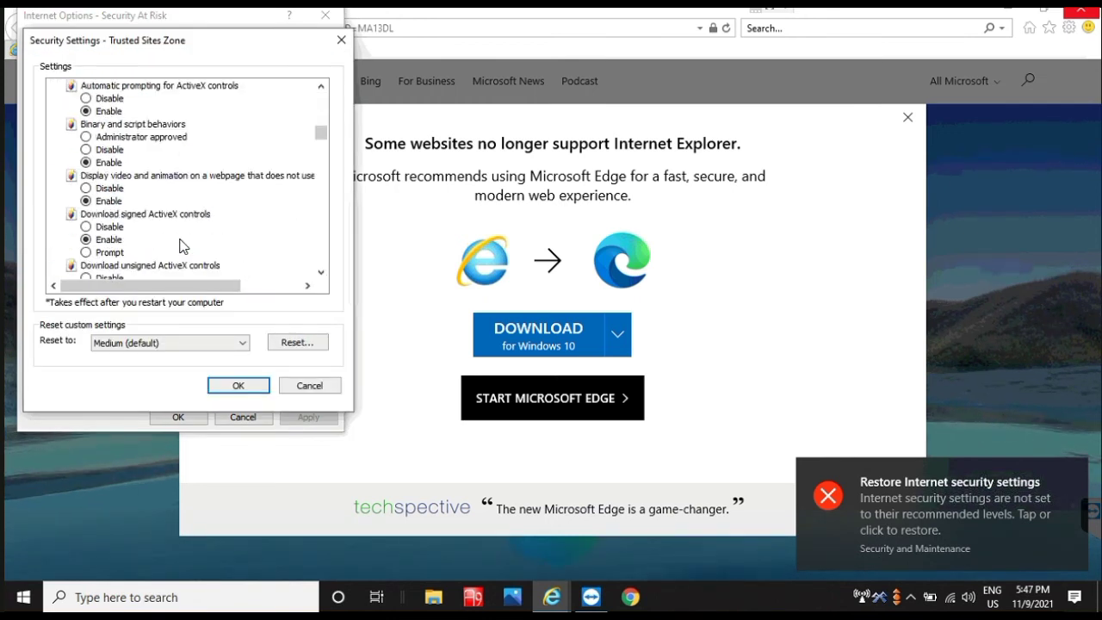
pyautogui.scroll(-3, 181, 245)
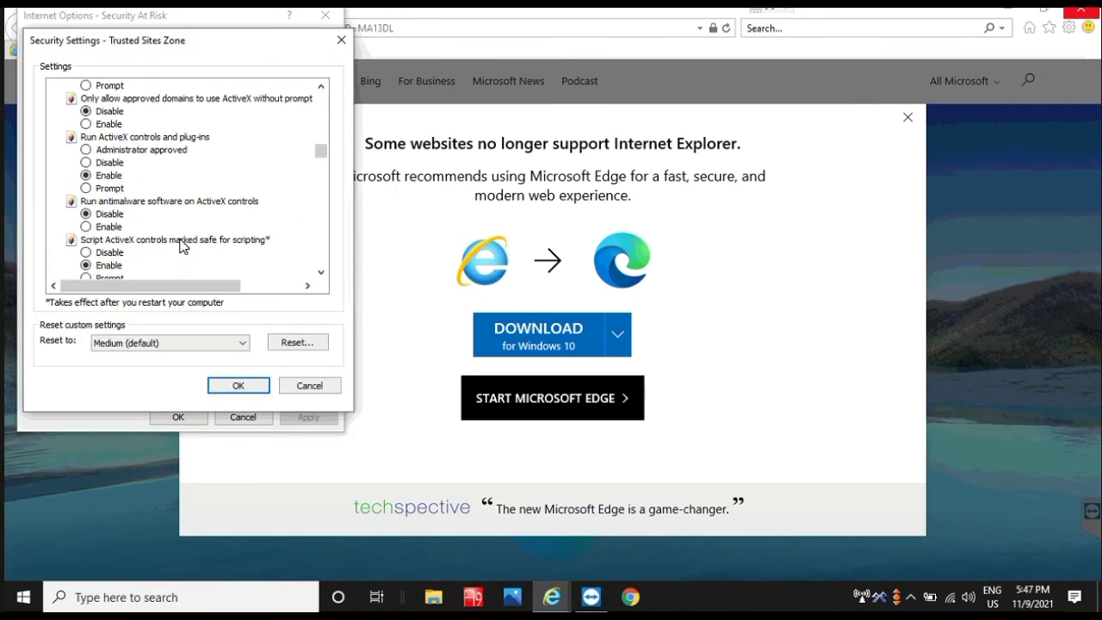
pyautogui.click(101, 226)
pyautogui.click(237, 385)
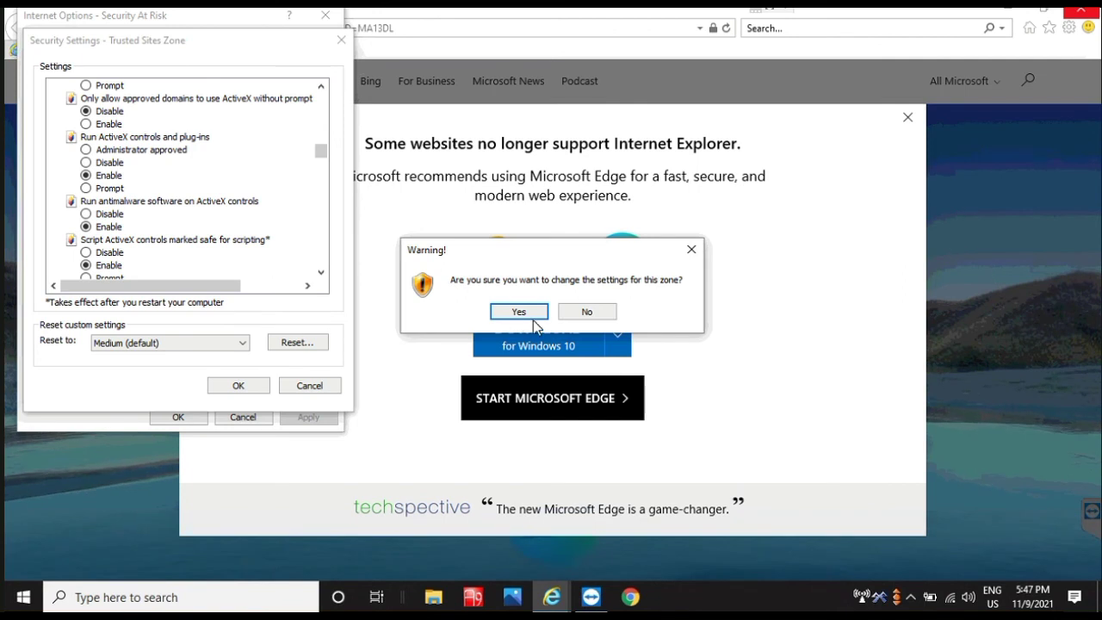
pyautogui.click(517, 313)
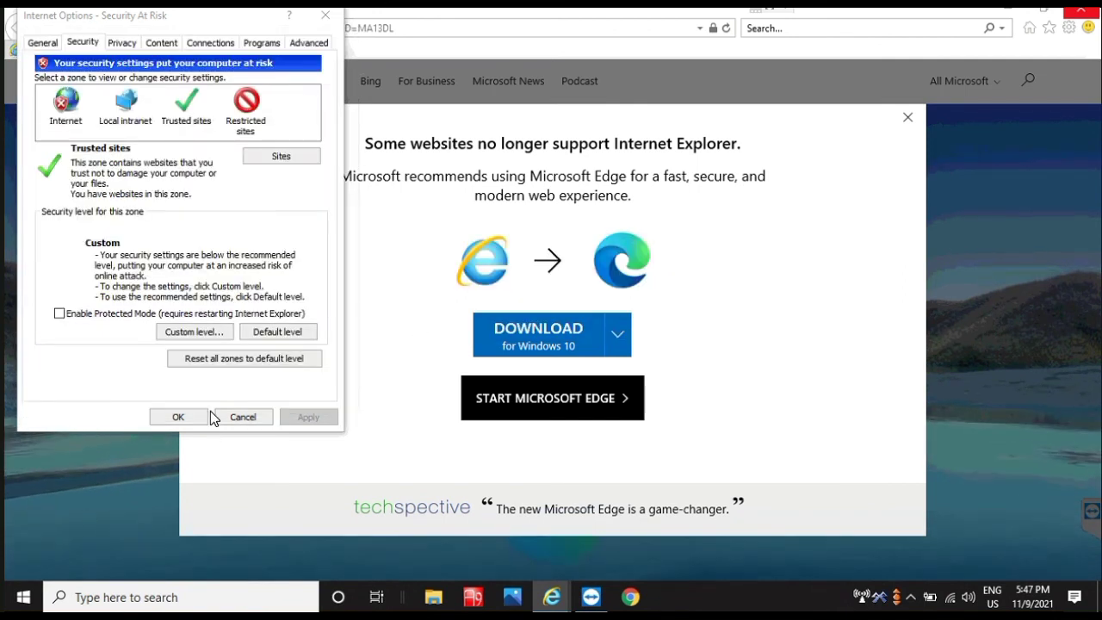
pyautogui.click(177, 416)
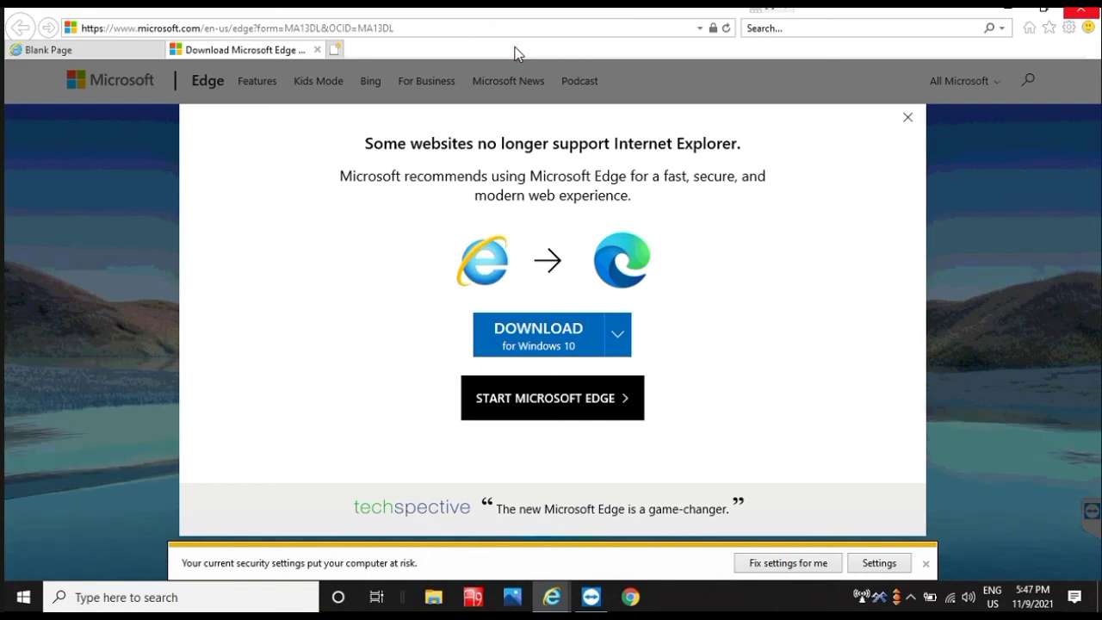
# Step: Show the Favorites bar, then close Internet Explorer with all tabs
pyautogui.rightClick(515, 49)
pyautogui.click(572, 75)
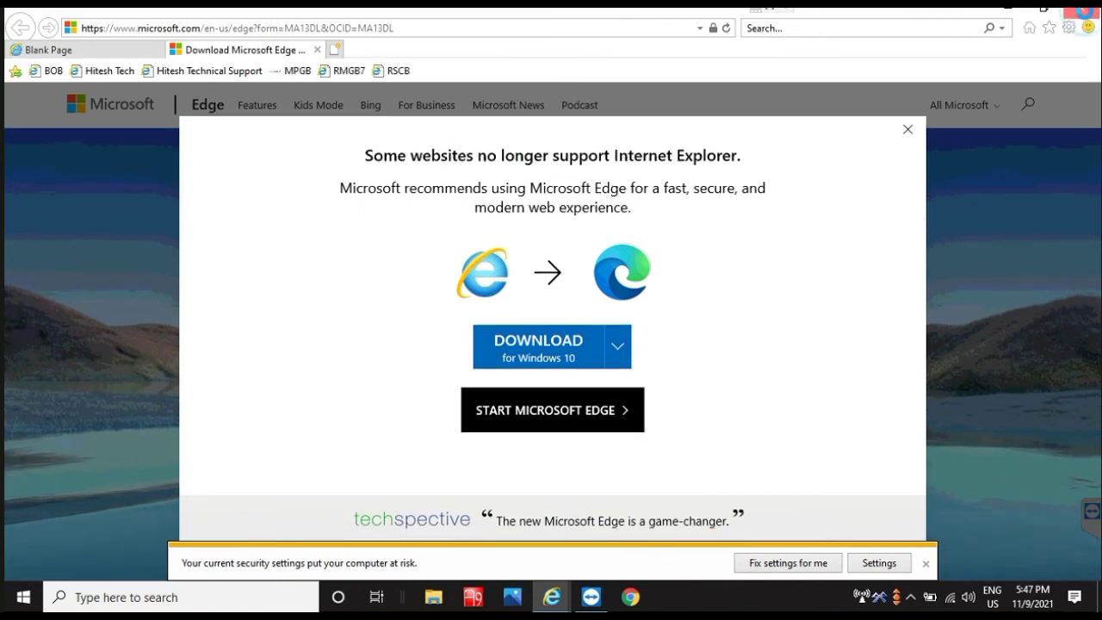
pyautogui.click(1082, 10)
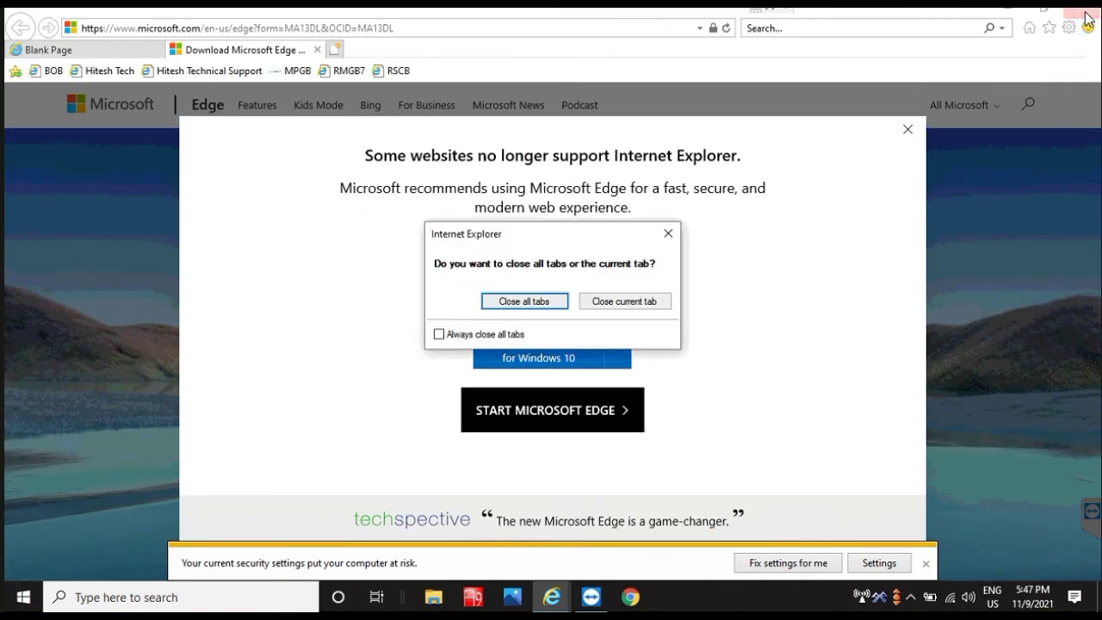
pyautogui.click(538, 307)
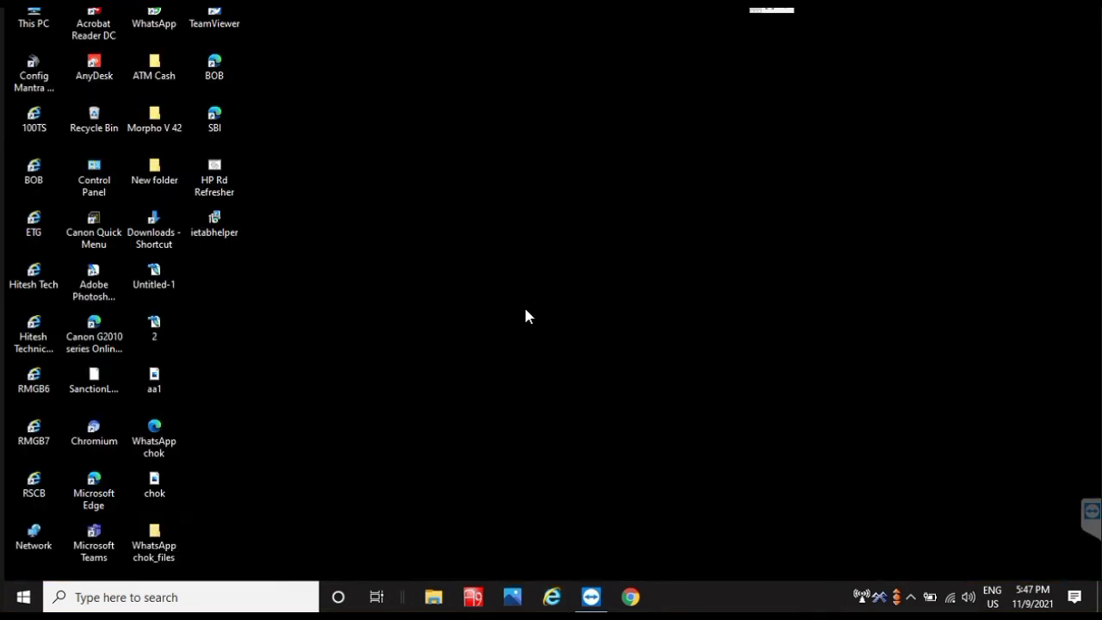
# Step: Open Services via a 'service' search, start Mantra AVDM, and close the Services window
pyautogui.click(204, 594)
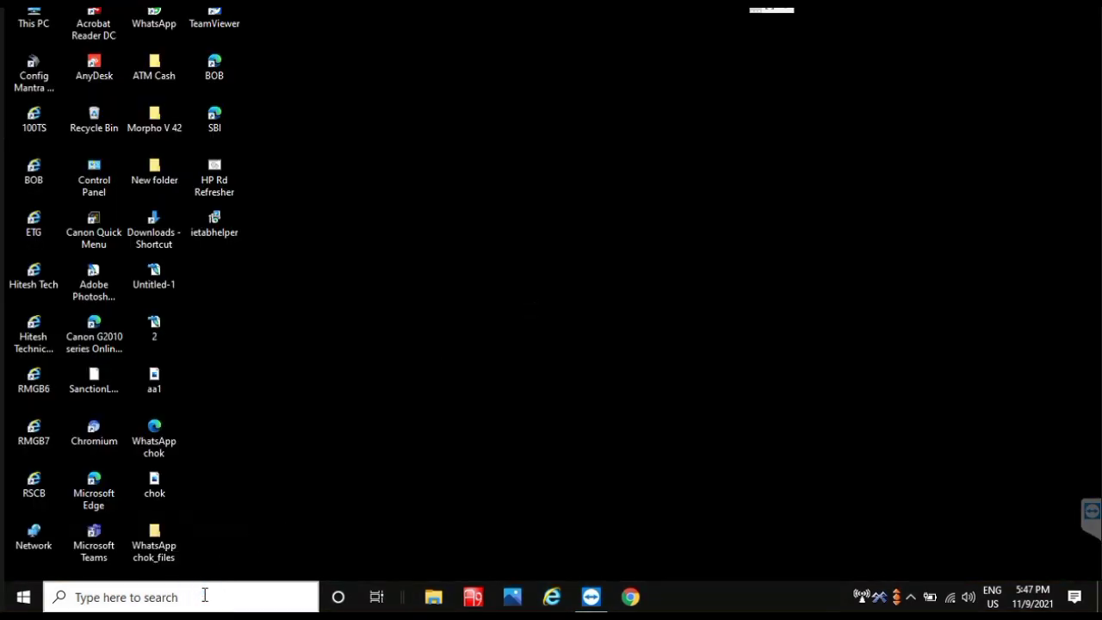
pyautogui.write('service')
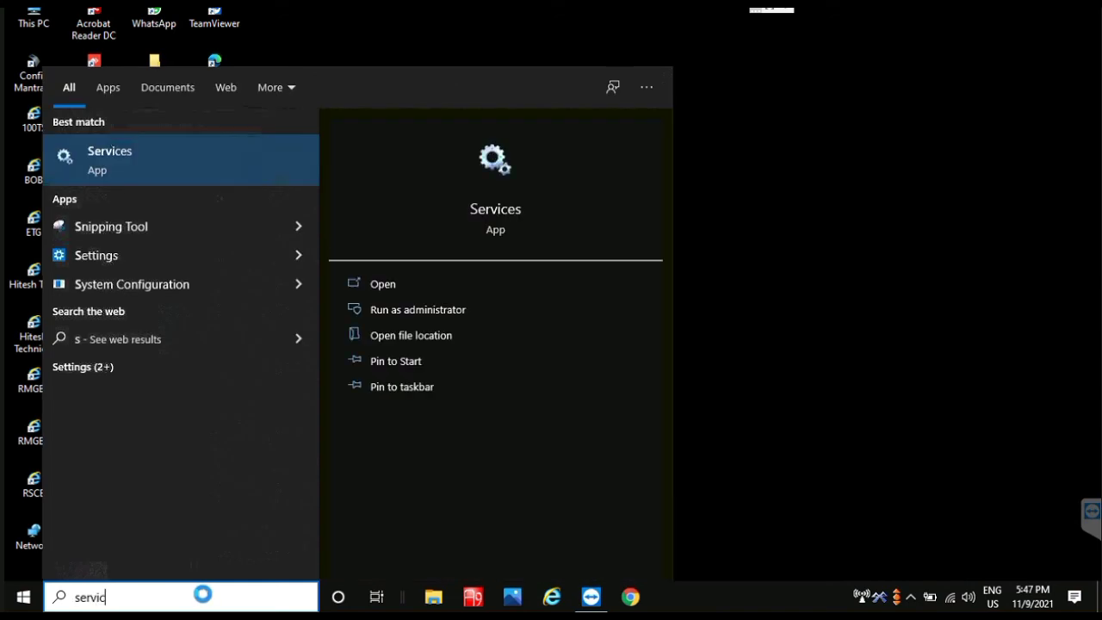
pyautogui.click(94, 160)
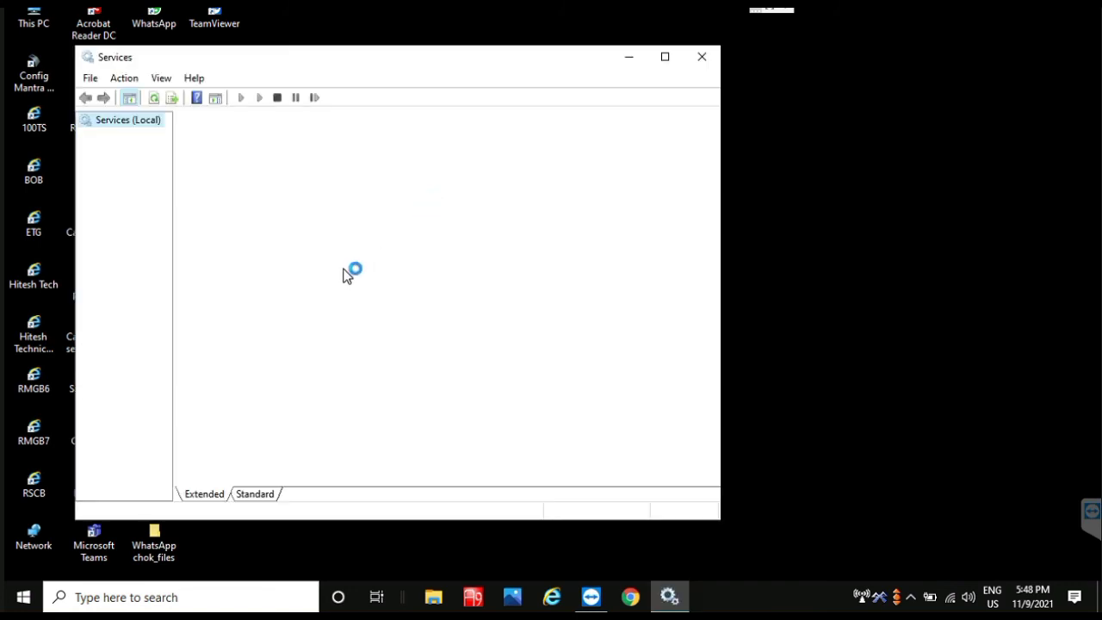
pyautogui.click(394, 281)
pyautogui.press('m')
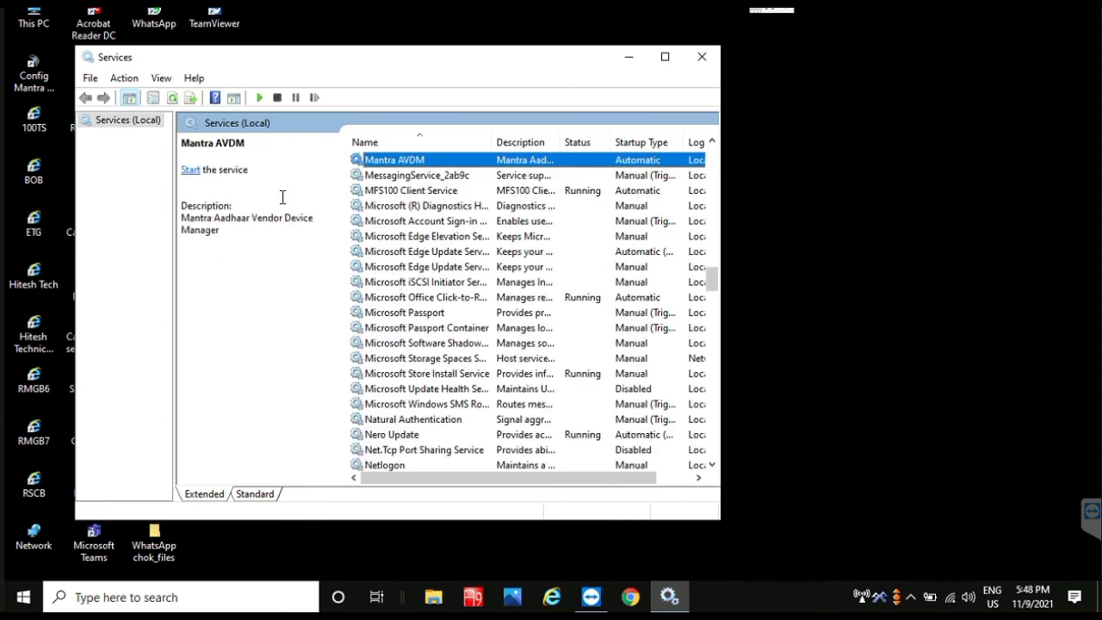
pyautogui.click(190, 170)
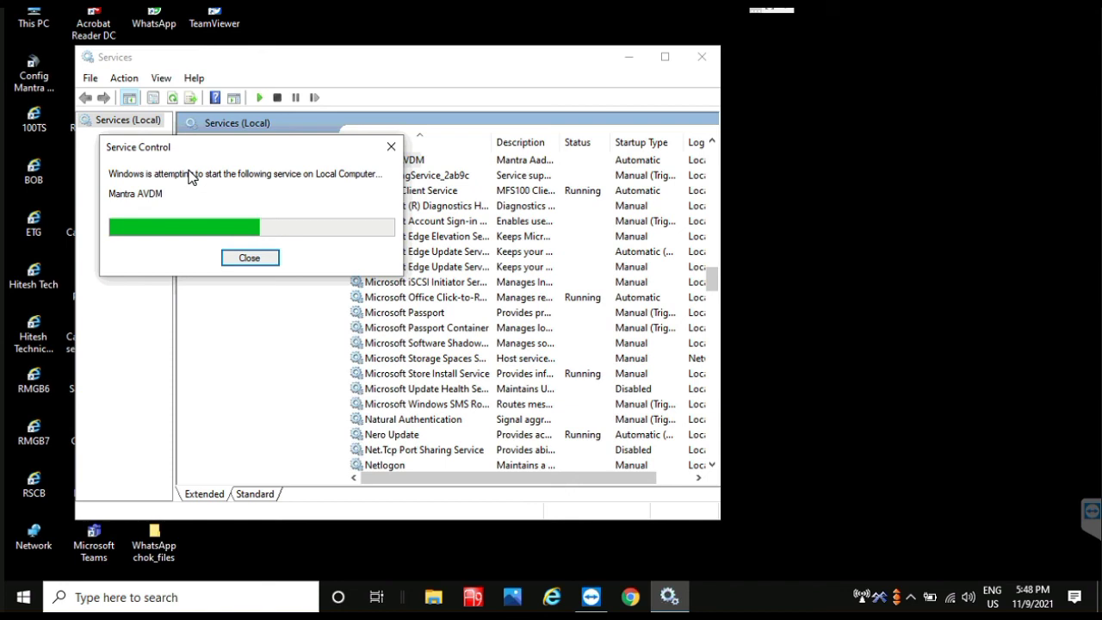
pyautogui.click(704, 56)
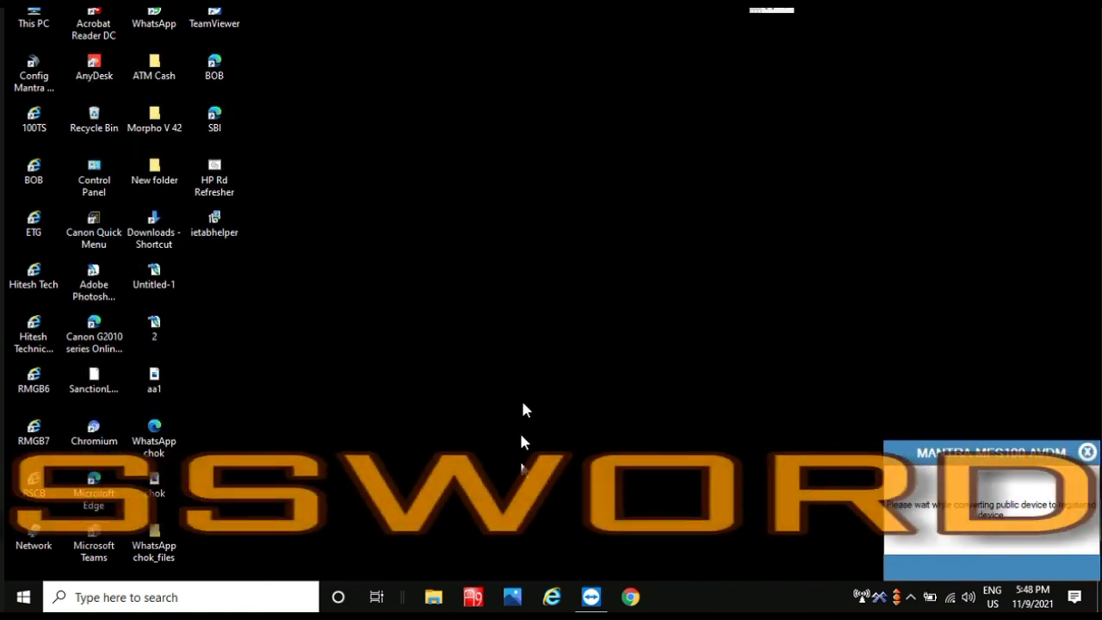
pyautogui.click(554, 600)
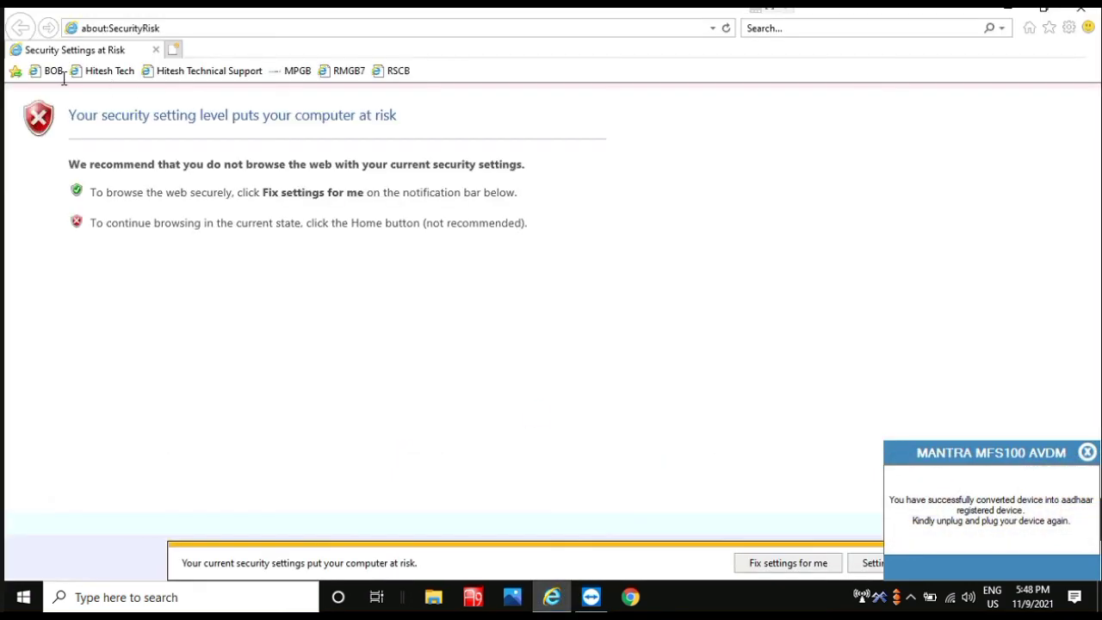
# Step: Log in to the MPGB kiosk site from Favorites with the user ID and password
pyautogui.click(298, 76)
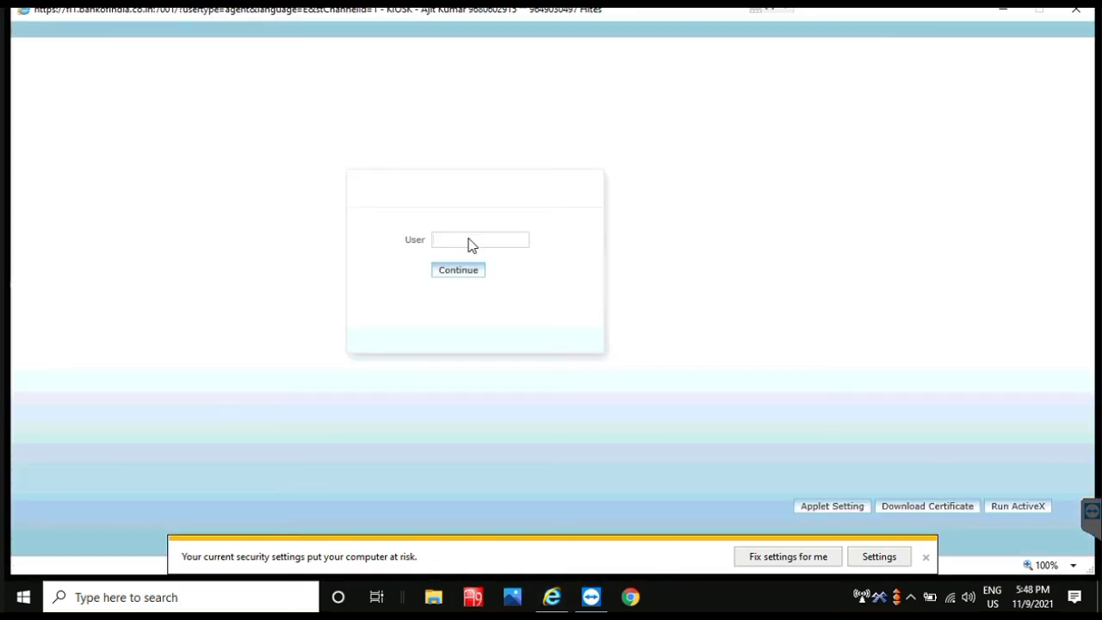
pyautogui.click(469, 240)
pyautogui.click(506, 240)
pyautogui.press('Return')
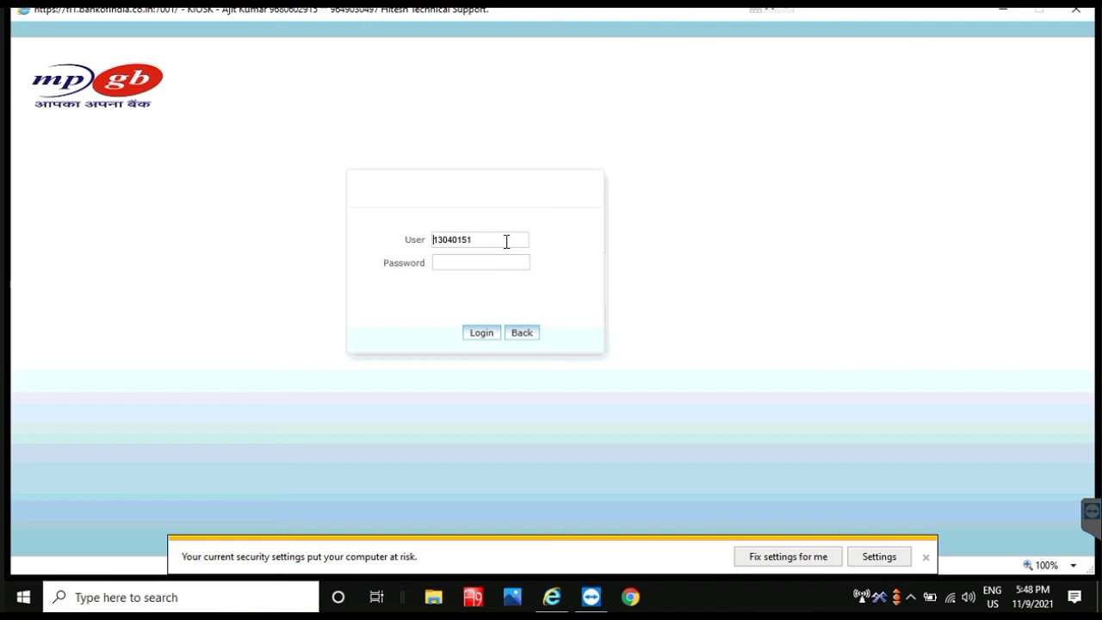
pyautogui.press('Tab')
pyautogui.write('*****')
pyautogui.press('Return')
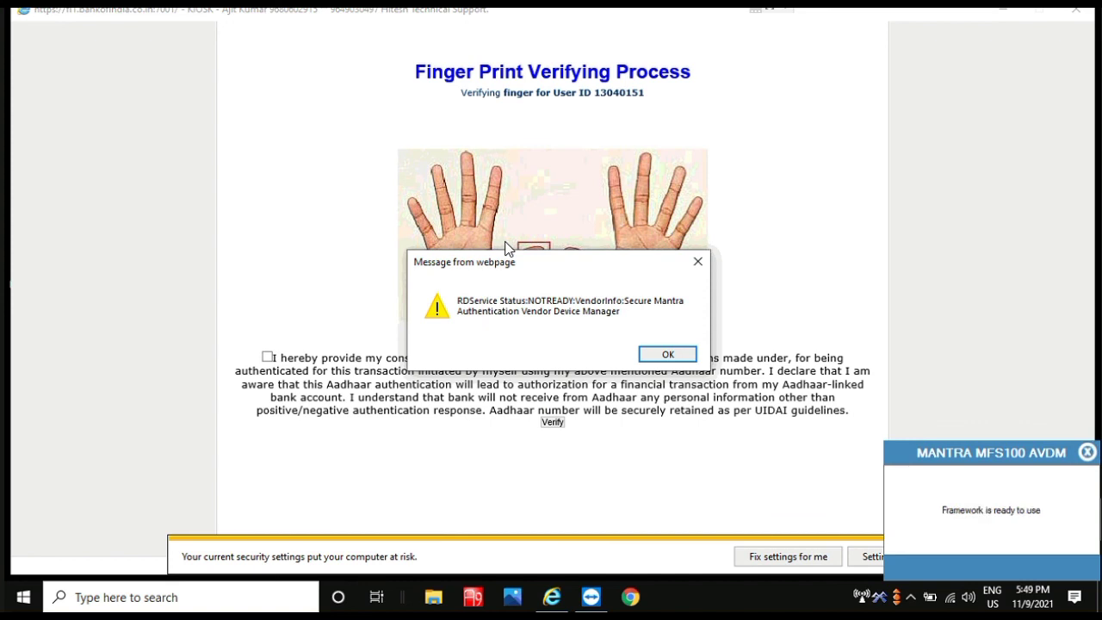
# Step: Dismiss the RD Service NOTREADY and driver warning alerts, then close the browser
pyautogui.click(687, 354)
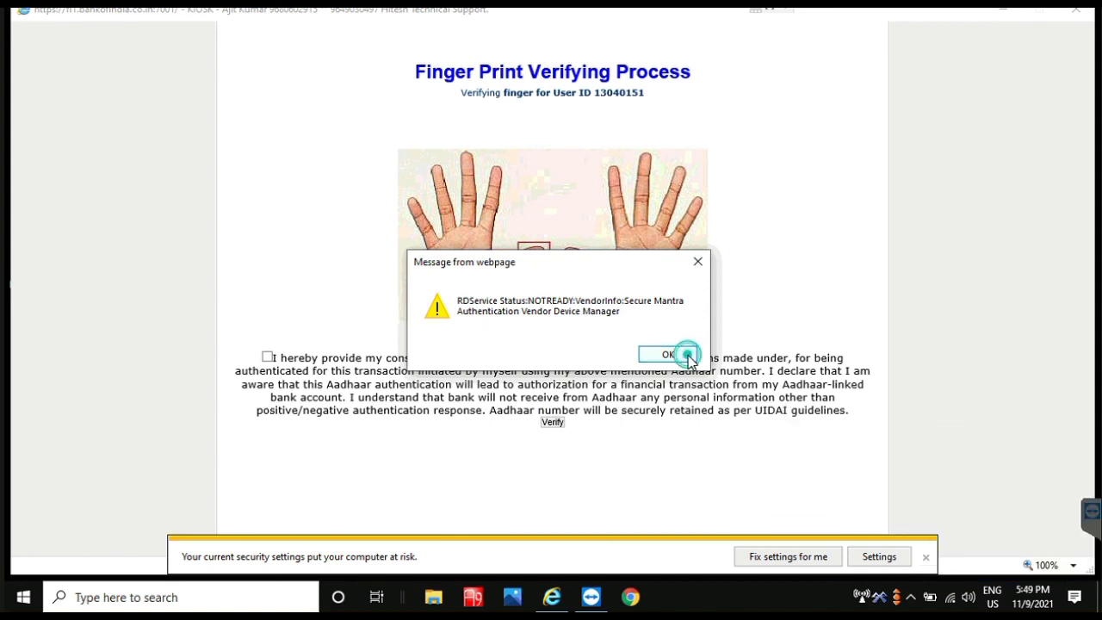
pyautogui.click(527, 256)
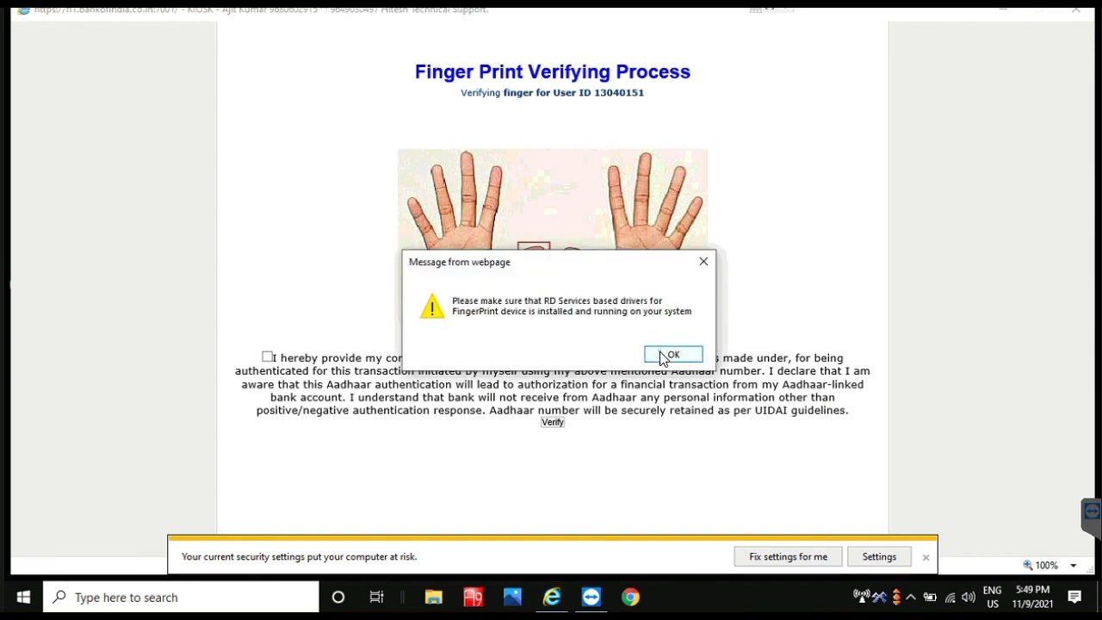
pyautogui.click(664, 353)
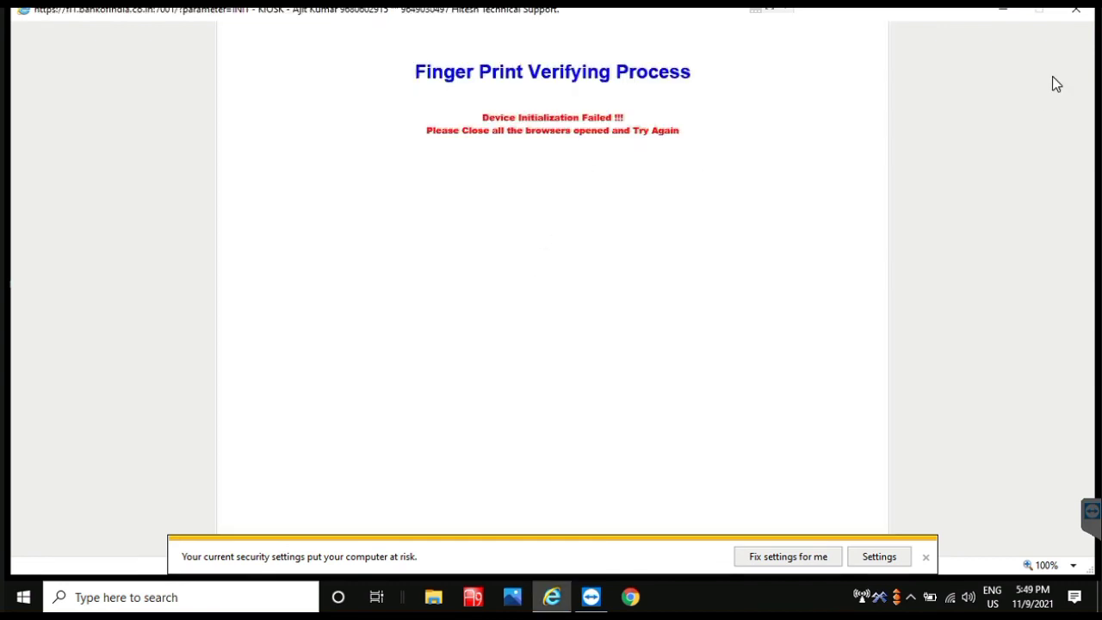
pyautogui.click(1076, 9)
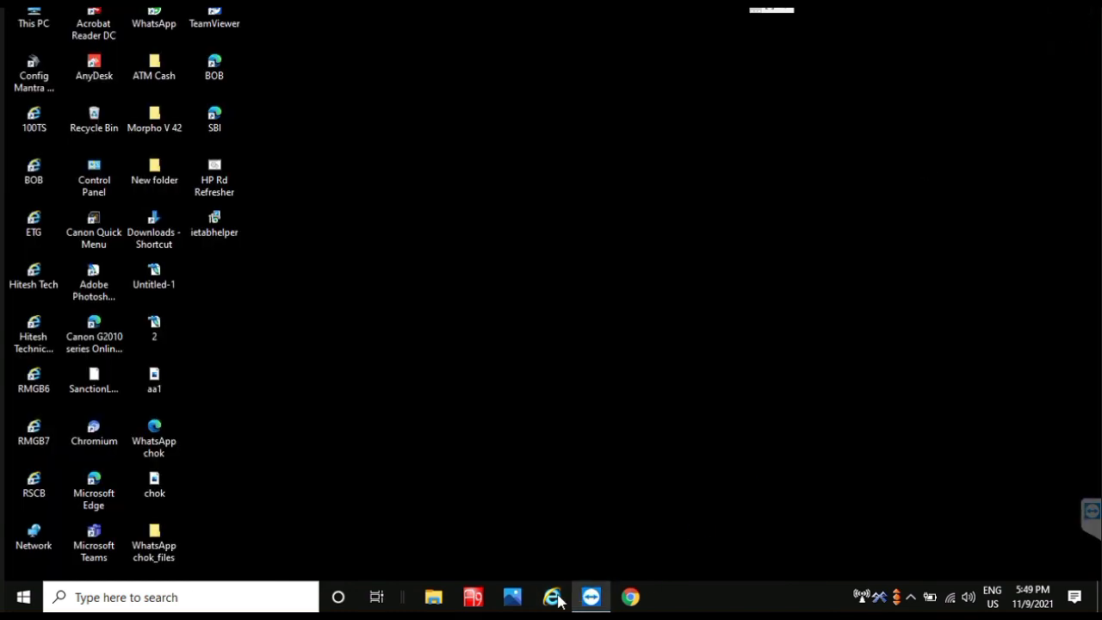
# Step: Relaunch Internet Explorer and log in to the MPGB kiosk site with the user ID and password
pyautogui.click(551, 597)
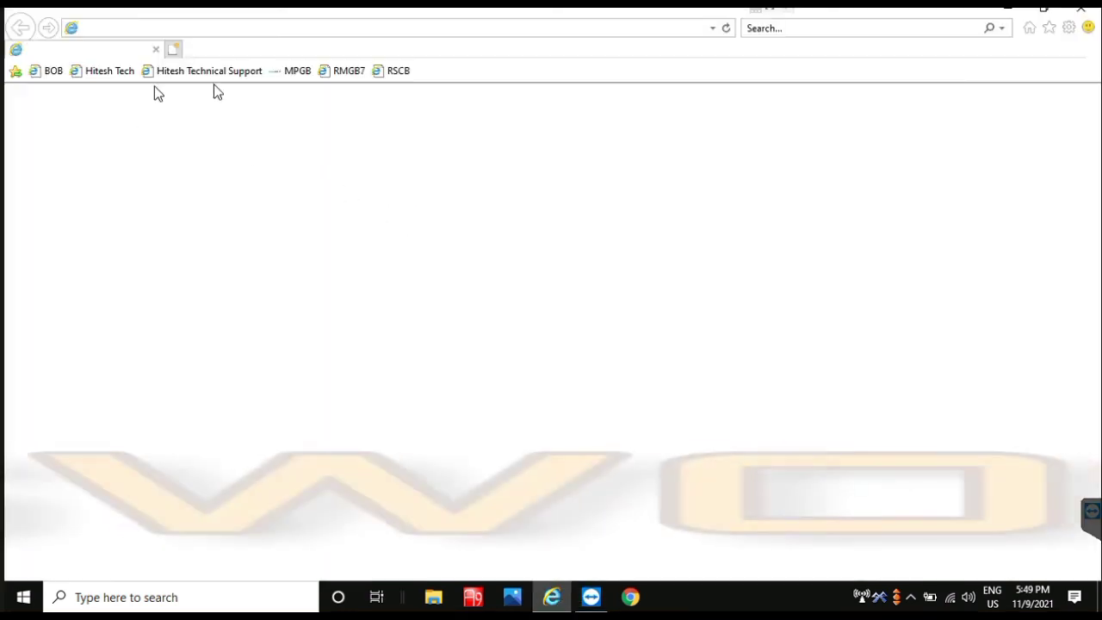
pyautogui.click(298, 73)
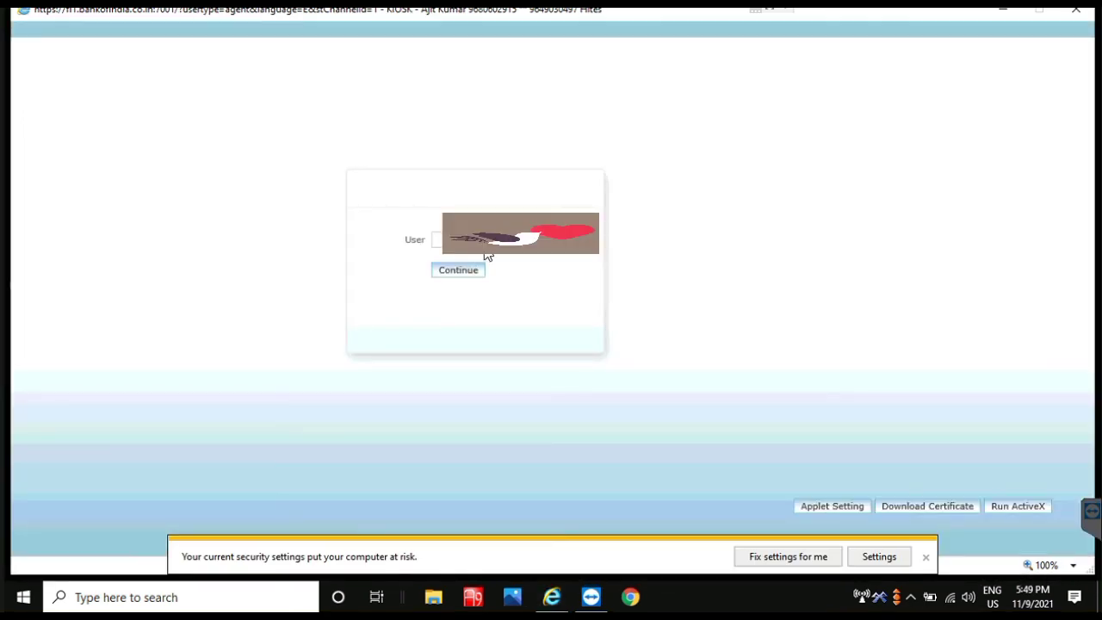
pyautogui.write('3')
pyautogui.press('Return')
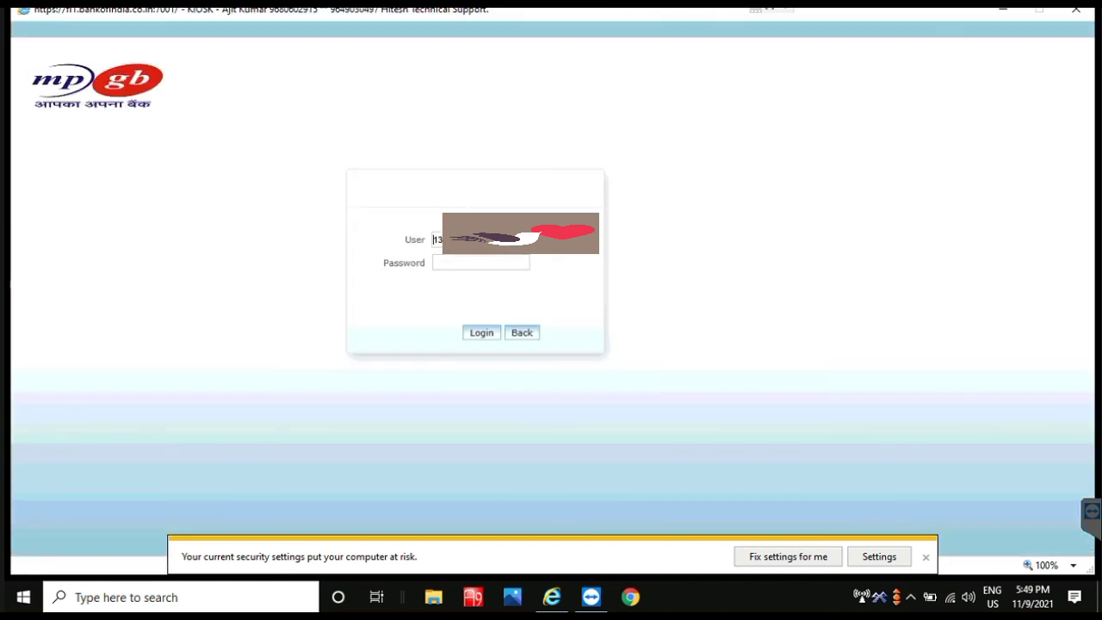
pyautogui.click(480, 262)
pyautogui.write('•••••')
pyautogui.hotkey('ctrl', 'v')
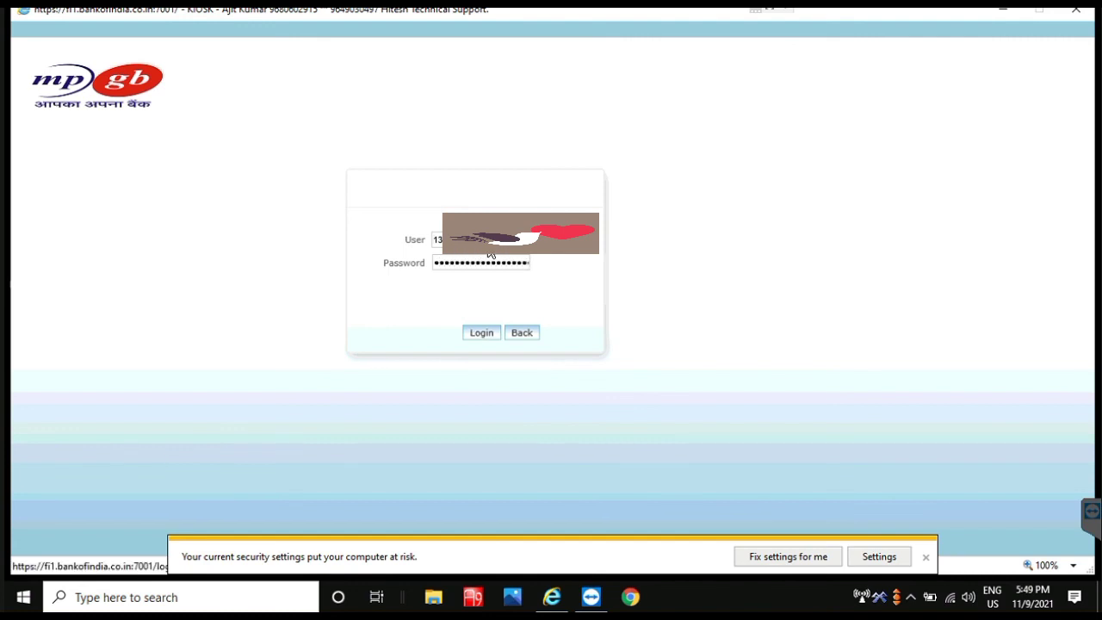
pyautogui.press('Return')
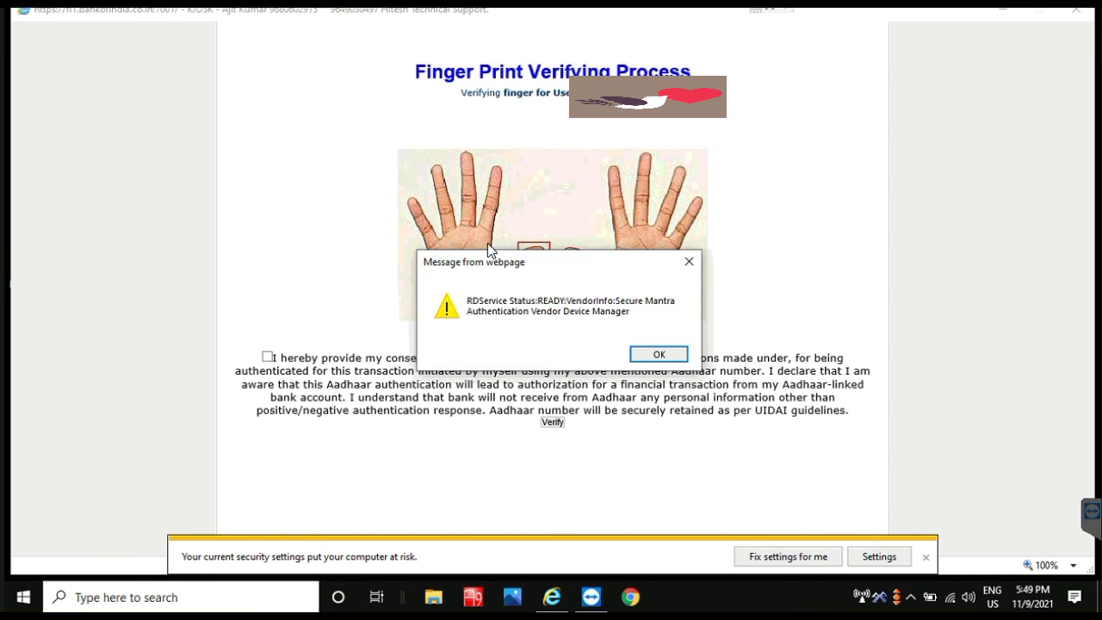
# Step: Dismiss the READY alert, give Aadhaar consent, verify the fingerprint successfully, and postpone the Java update
pyautogui.click(659, 356)
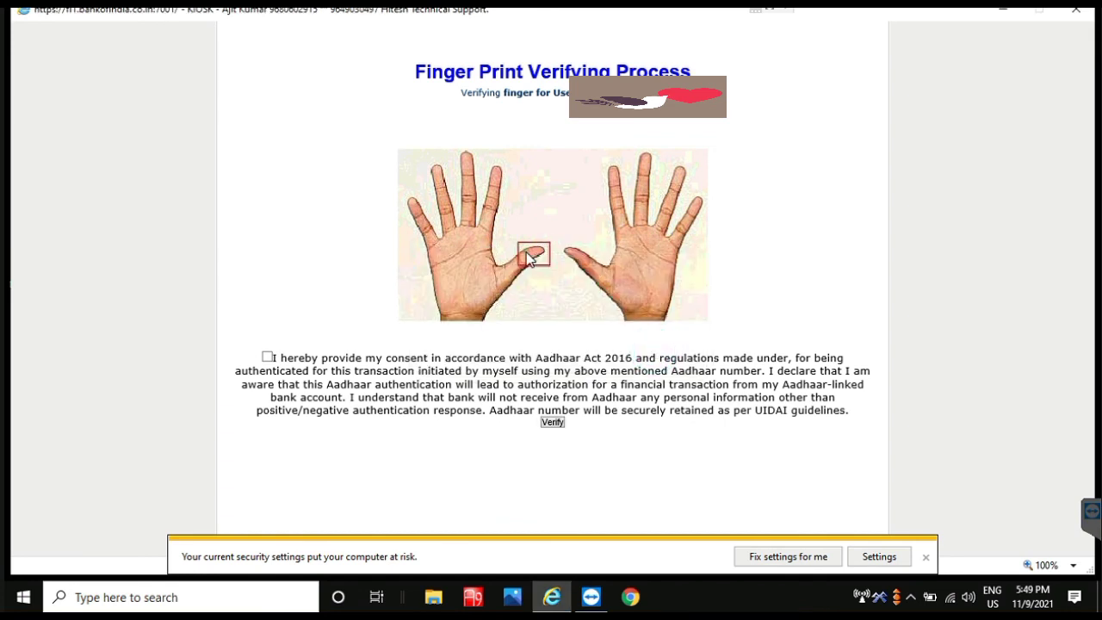
pyautogui.click(267, 357)
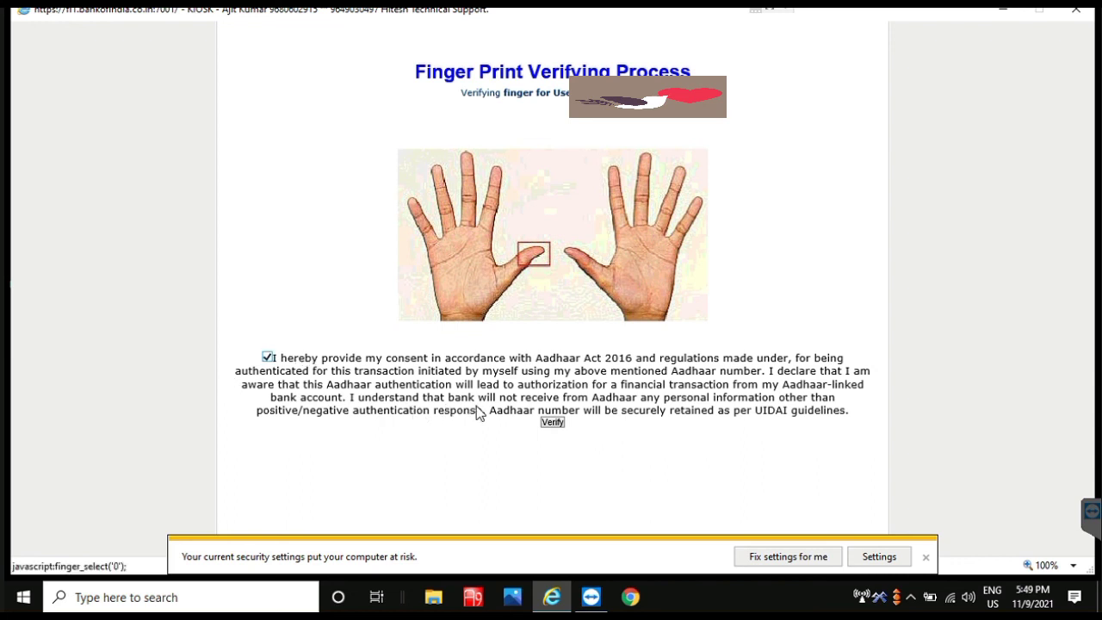
pyautogui.click(545, 423)
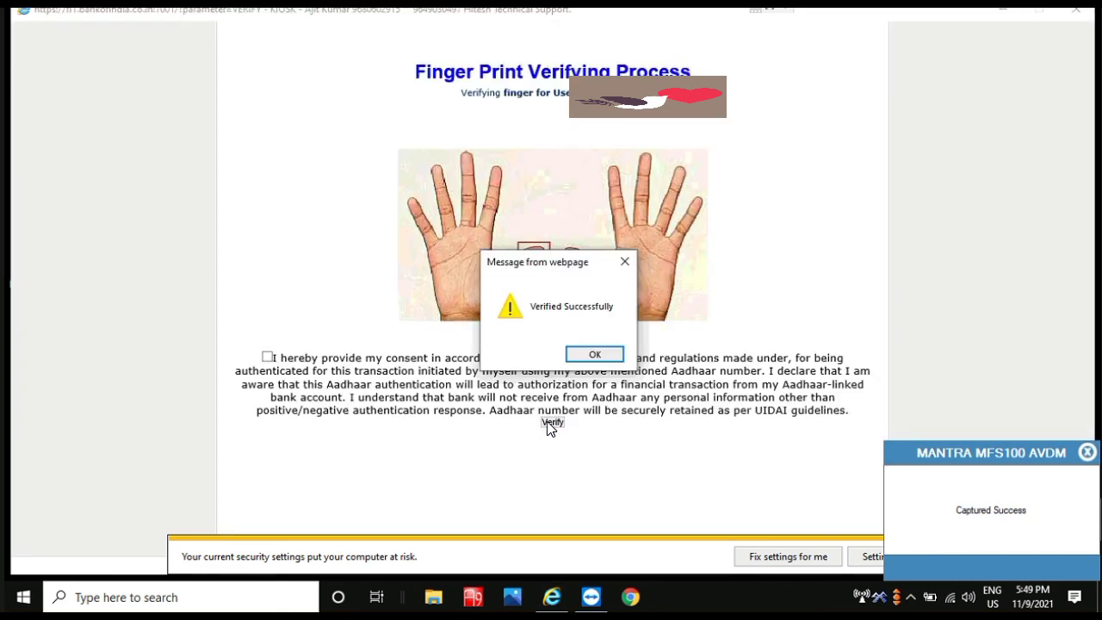
pyautogui.click(594, 355)
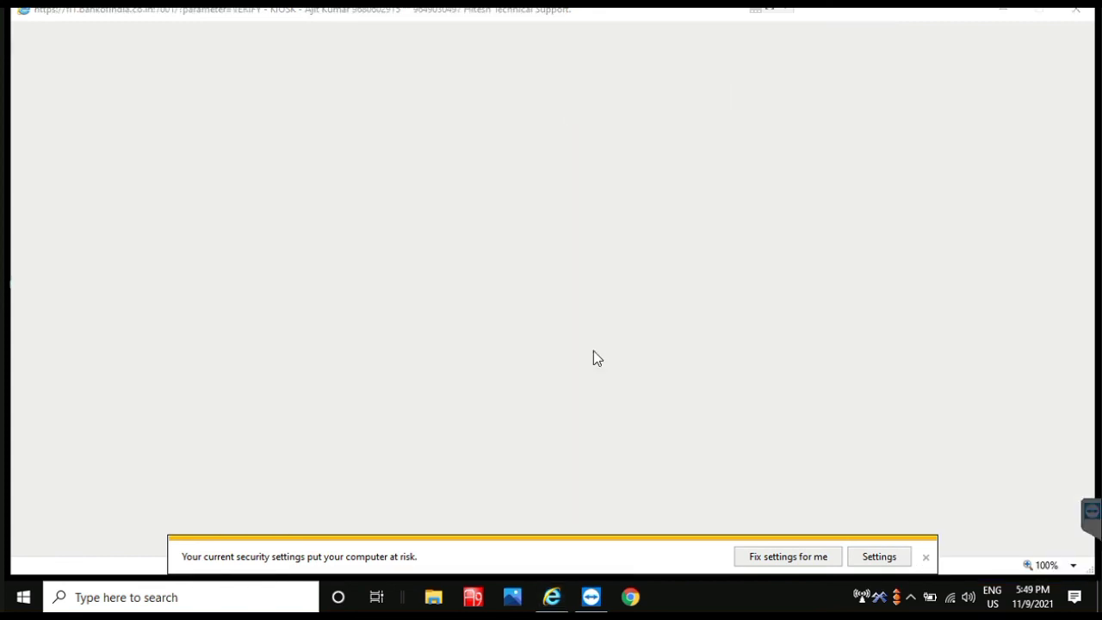
pyautogui.click(444, 321)
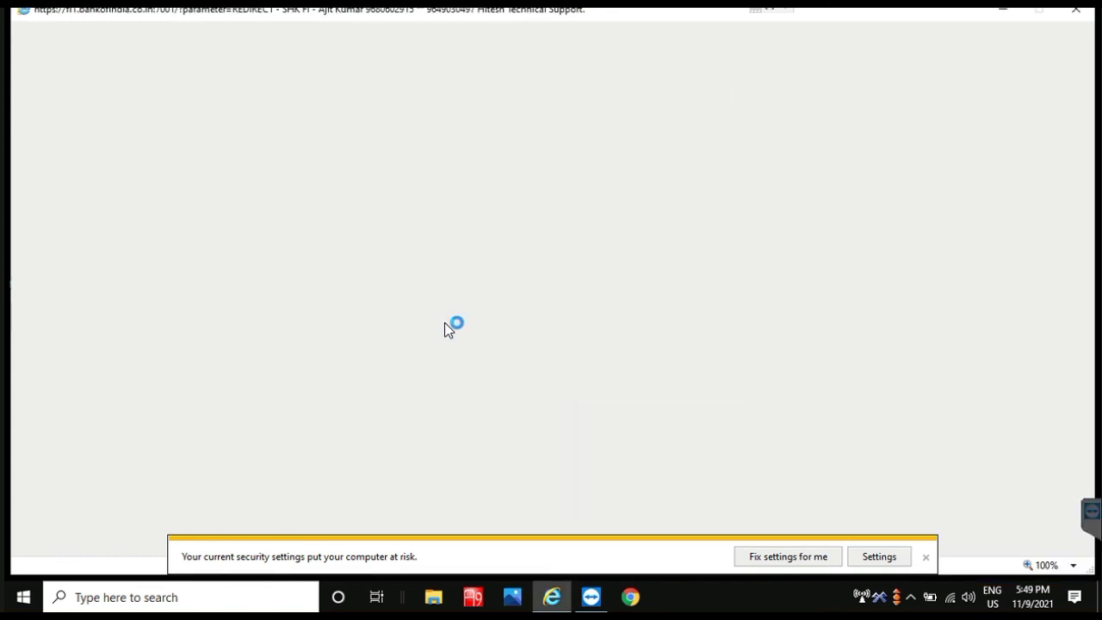